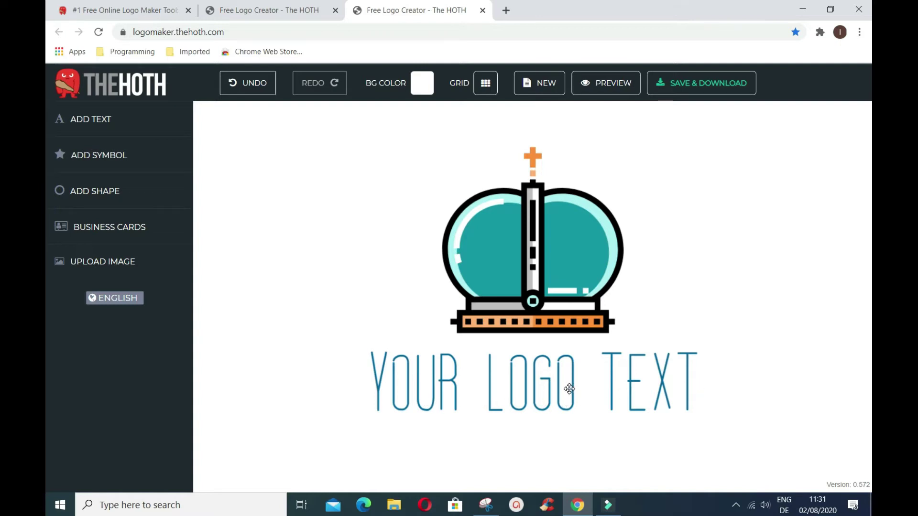
Step: Delete the crown symbol and placeholder text, then erase the whole drawing with NEW
{"action": "left_click", "coordinate": [480, 264]}
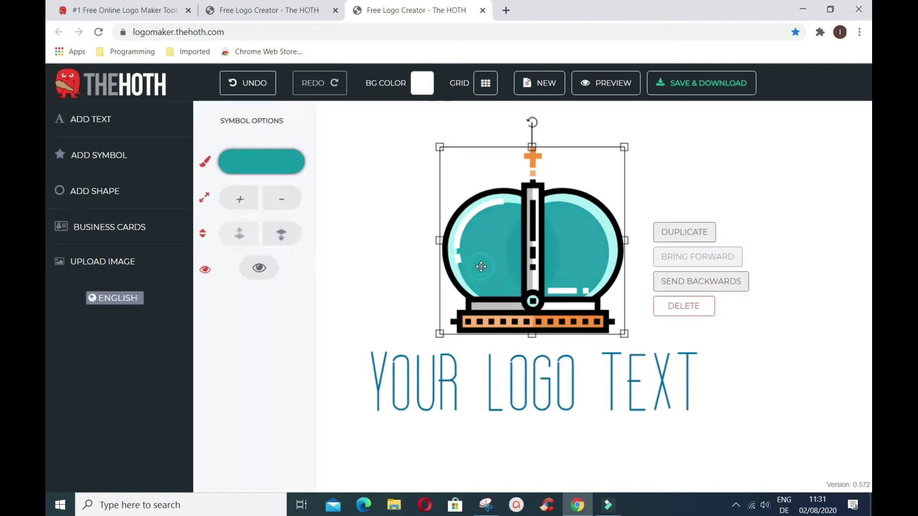
{"action": "left_click", "coordinate": [671, 306]}
{"action": "left_click", "coordinate": [524, 401]}
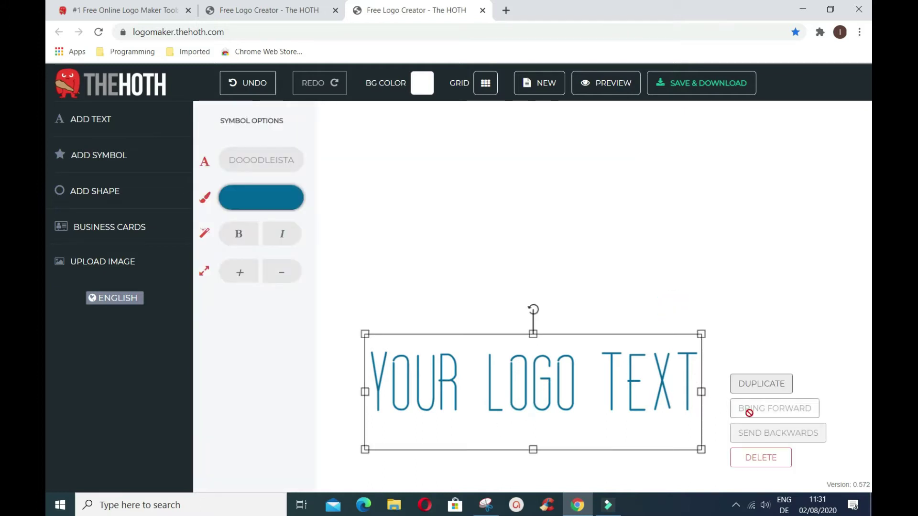
{"action": "left_click", "coordinate": [757, 459]}
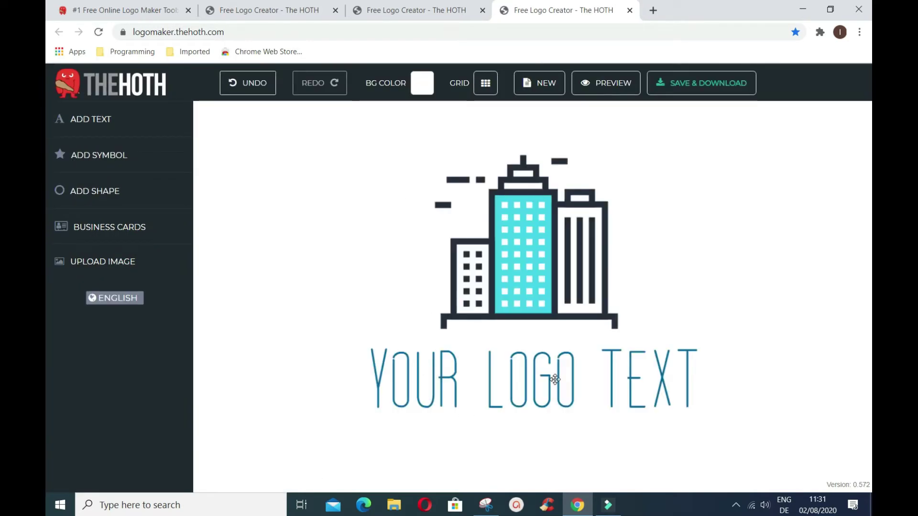
{"action": "left_click", "coordinate": [546, 83]}
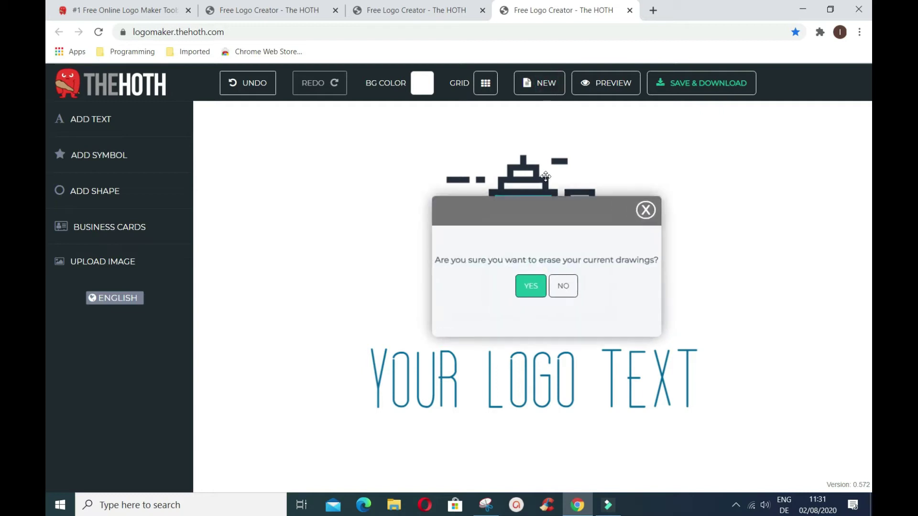
{"action": "left_click", "coordinate": [521, 288]}
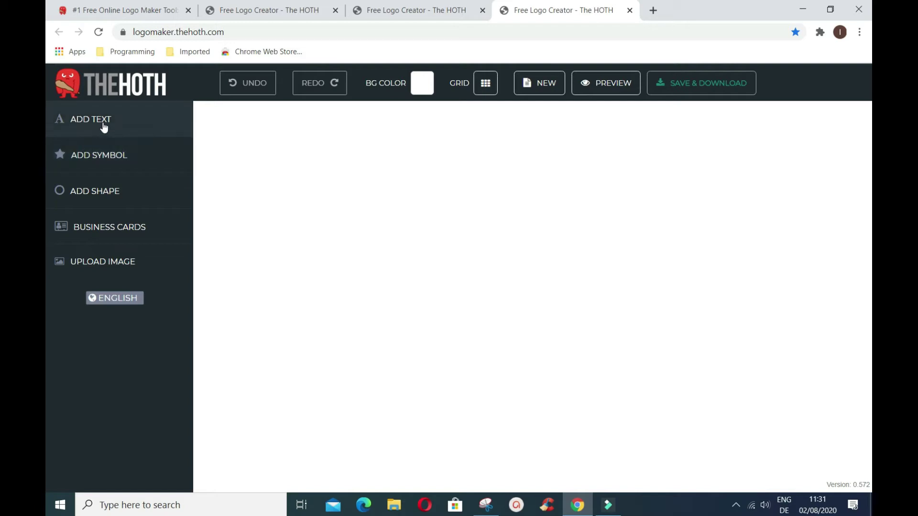
Step: Browse the Abstract and Animals and Pets symbol categories, then return to Most Popular
{"action": "left_click", "coordinate": [101, 167]}
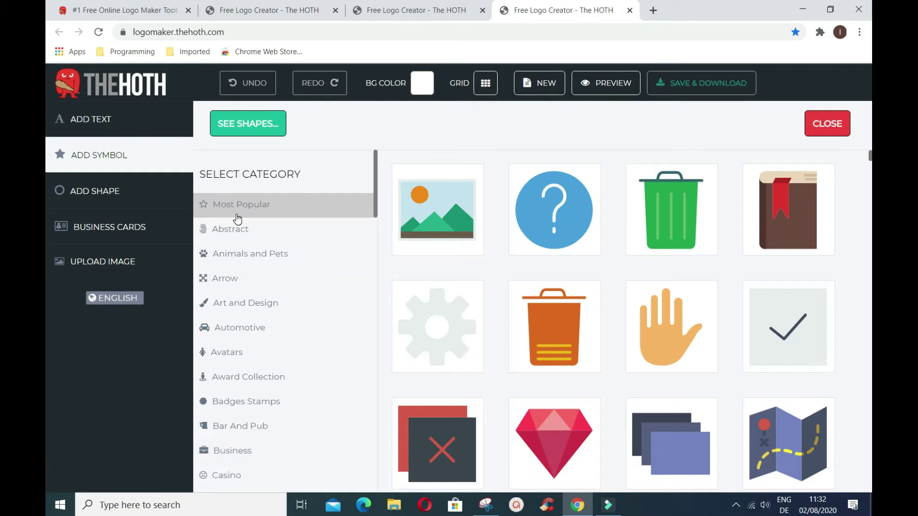
{"action": "scroll", "coordinate": [623, 328], "scroll_direction": "down", "scroll_amount": 3}
{"action": "scroll", "coordinate": [623, 328], "scroll_direction": "down", "scroll_amount": 2}
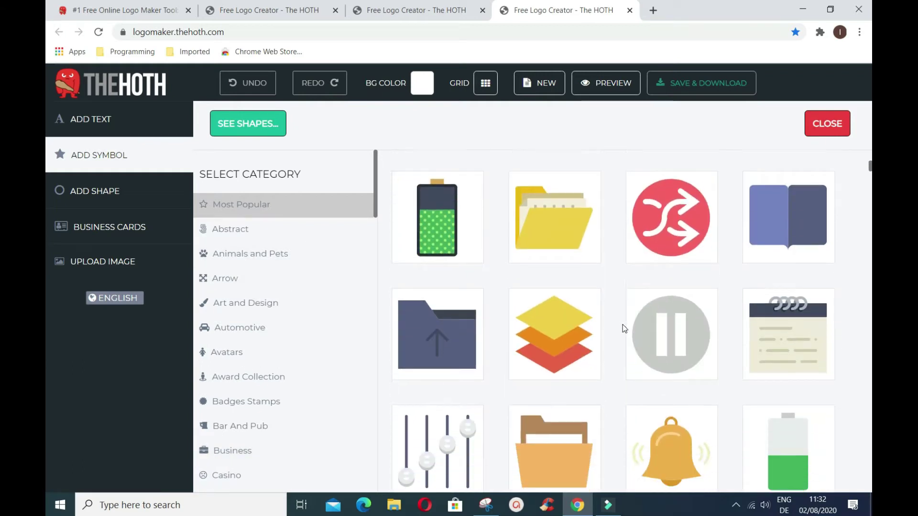
{"action": "scroll", "coordinate": [622, 329], "scroll_direction": "down", "scroll_amount": 3}
{"action": "scroll", "coordinate": [623, 329], "scroll_direction": "down", "scroll_amount": 2}
{"action": "scroll", "coordinate": [622, 325], "scroll_direction": "down", "scroll_amount": 1}
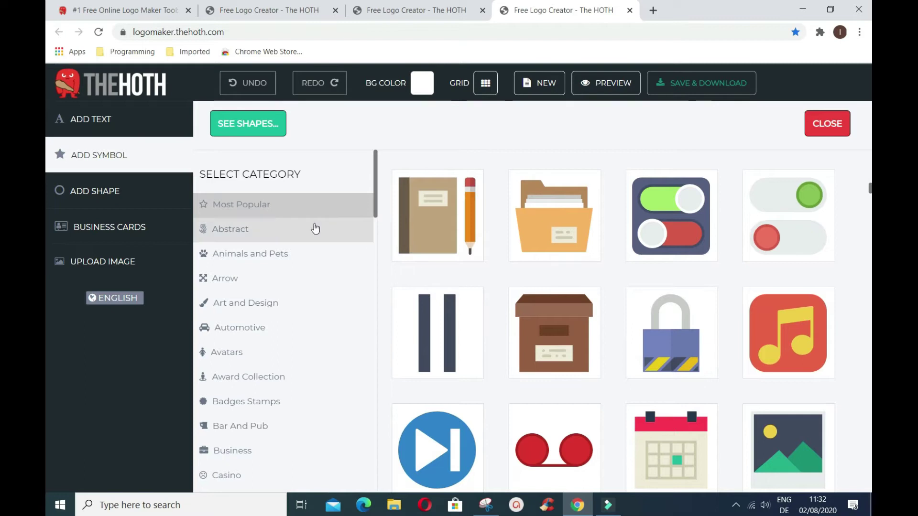
{"action": "left_click", "coordinate": [252, 235]}
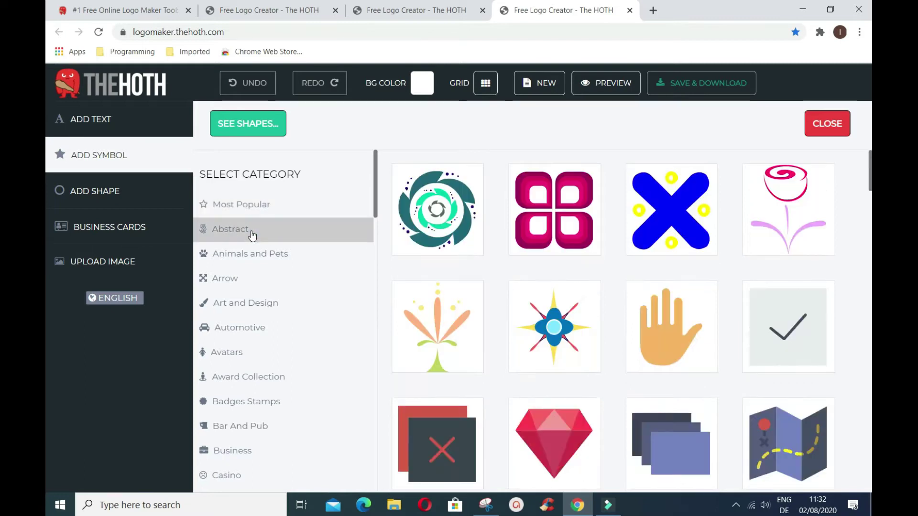
{"action": "scroll", "coordinate": [556, 407], "scroll_direction": "down", "scroll_amount": 3}
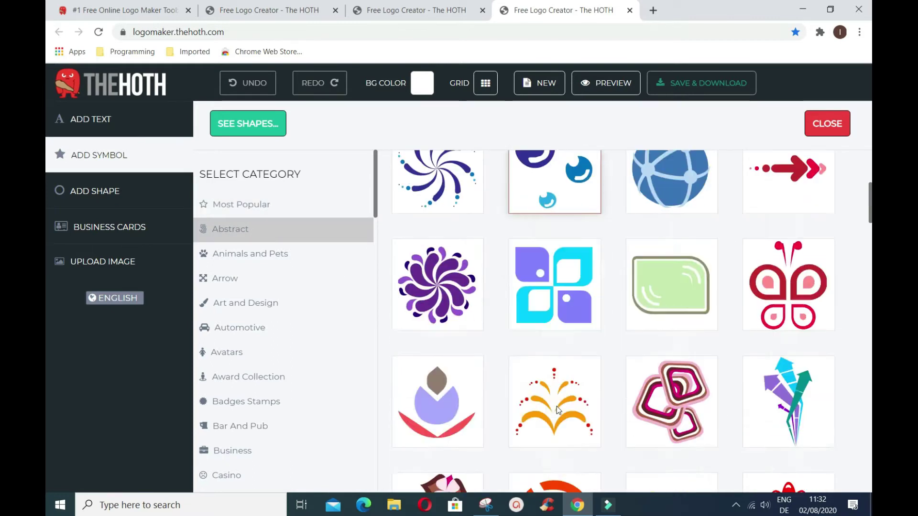
{"action": "scroll", "coordinate": [557, 407], "scroll_direction": "down", "scroll_amount": 3}
{"action": "scroll", "coordinate": [556, 407], "scroll_direction": "down", "scroll_amount": 4}
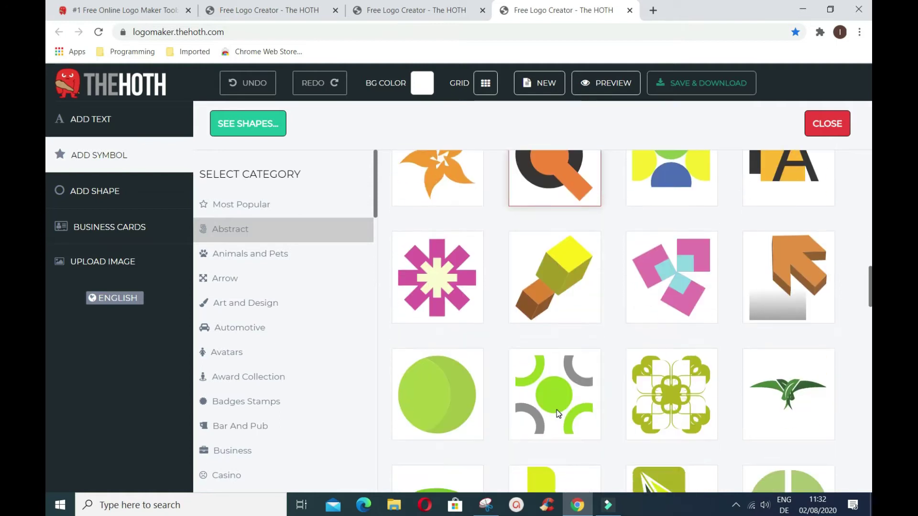
{"action": "scroll", "coordinate": [558, 410], "scroll_direction": "down", "scroll_amount": 3}
{"action": "scroll", "coordinate": [557, 409], "scroll_direction": "down", "scroll_amount": 1}
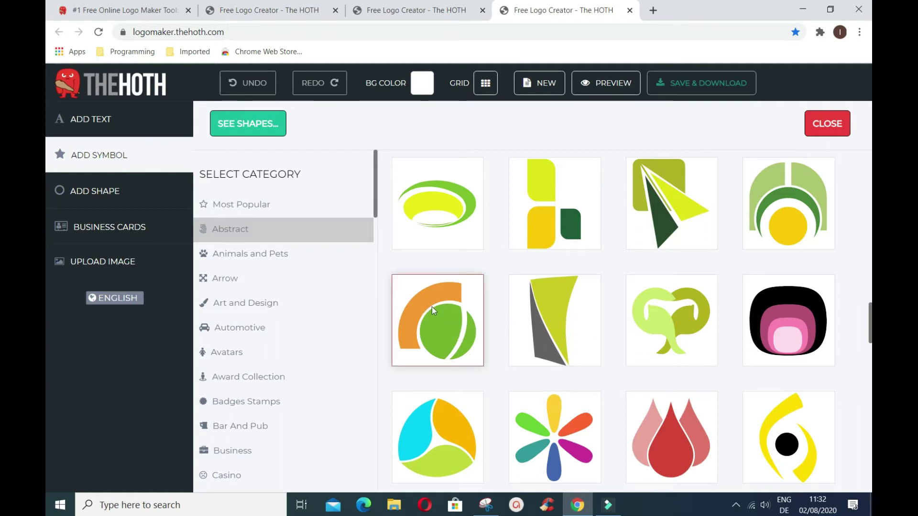
{"action": "left_click", "coordinate": [240, 257]}
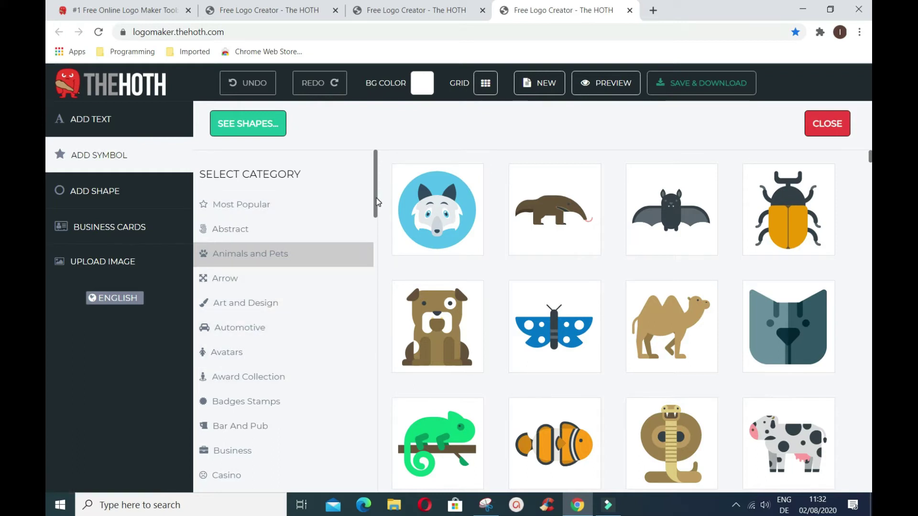
{"action": "mouse_move", "coordinate": [376, 202]}
{"action": "left_mouse_down"}
{"action": "mouse_move", "coordinate": [383, 477]}
{"action": "mouse_move", "coordinate": [410, 202]}
{"action": "left_mouse_up"}
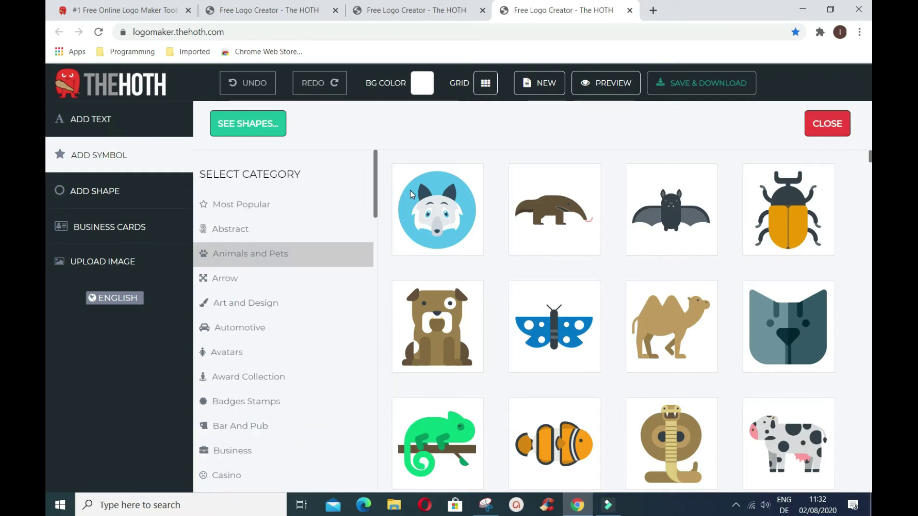
{"action": "left_click", "coordinate": [269, 210]}
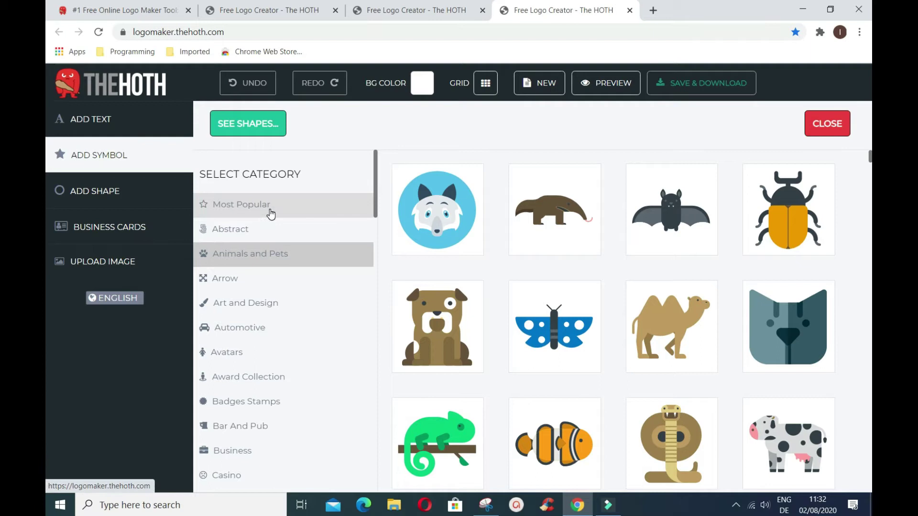
{"action": "left_click", "coordinate": [271, 215]}
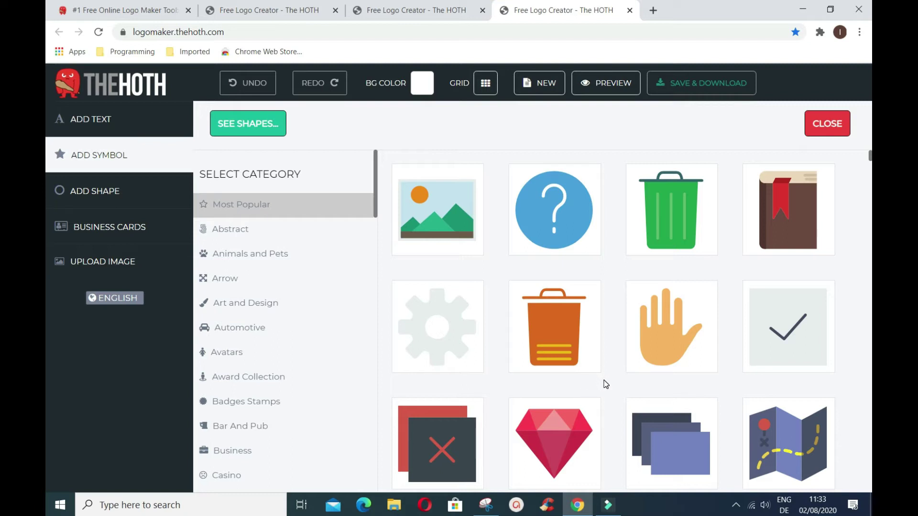
Step: Add the landscape picture symbol, centre it, enlarge it and tilt it slightly counter-clockwise
{"action": "left_click", "coordinate": [446, 219]}
{"action": "left_click_drag", "start_coordinate": [401, 164], "coordinate": [476, 274]}
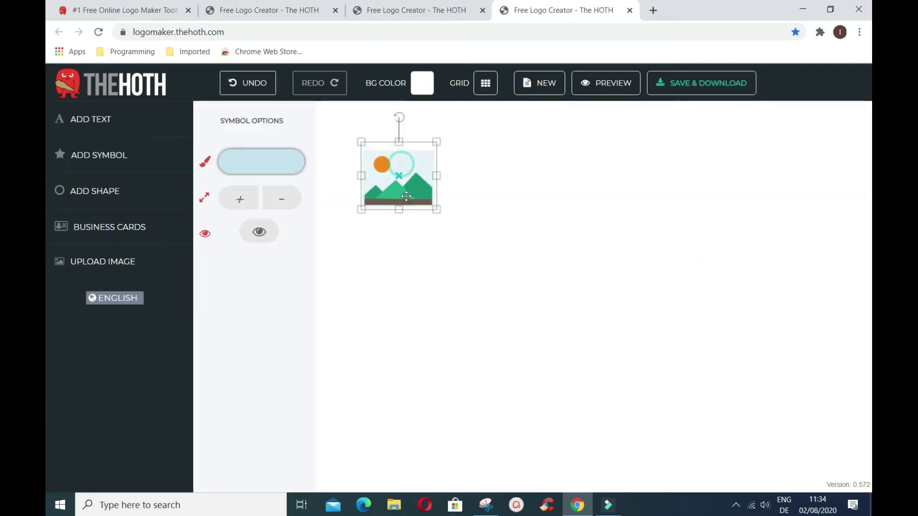
{"action": "left_click", "coordinate": [511, 305]}
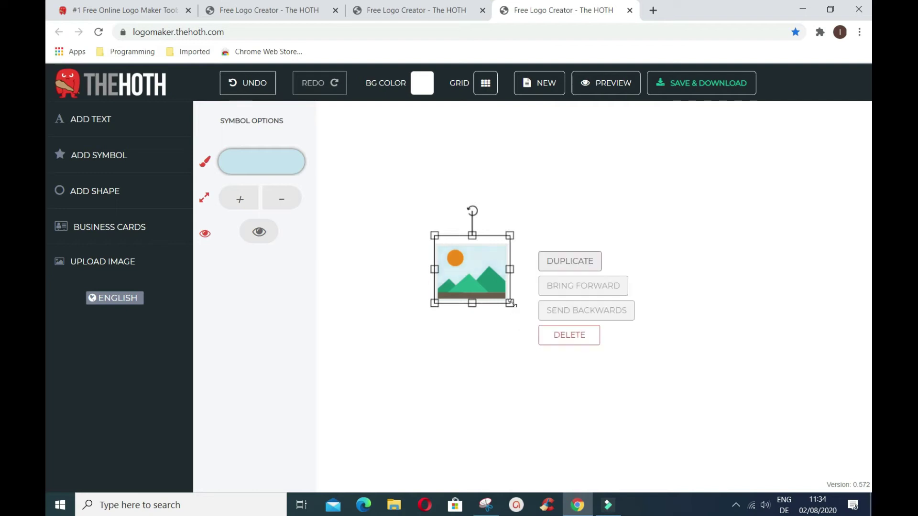
{"action": "left_click_drag", "start_coordinate": [511, 305], "coordinate": [545, 334]}
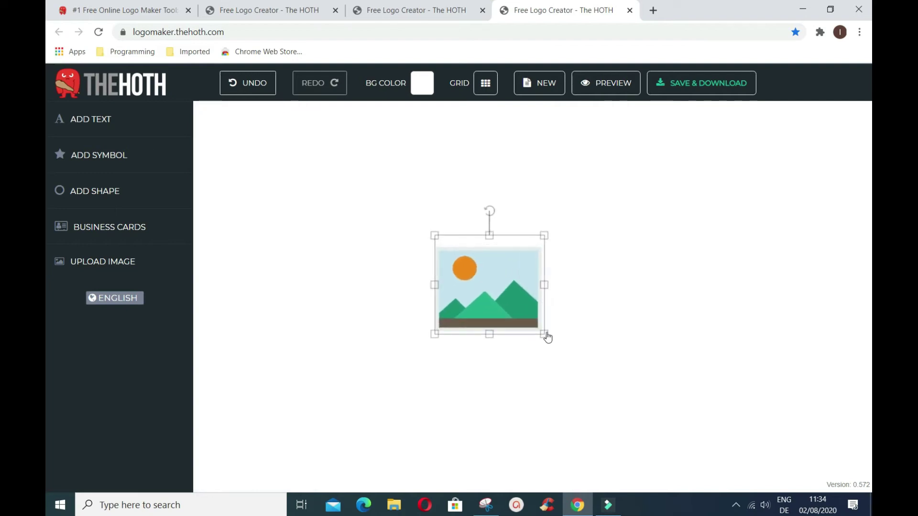
{"action": "left_click", "coordinate": [489, 213]}
{"action": "mouse_move", "coordinate": [485, 212]}
{"action": "left_mouse_down"}
{"action": "mouse_move", "coordinate": [485, 233]}
{"action": "mouse_move", "coordinate": [489, 208]}
{"action": "left_mouse_up"}
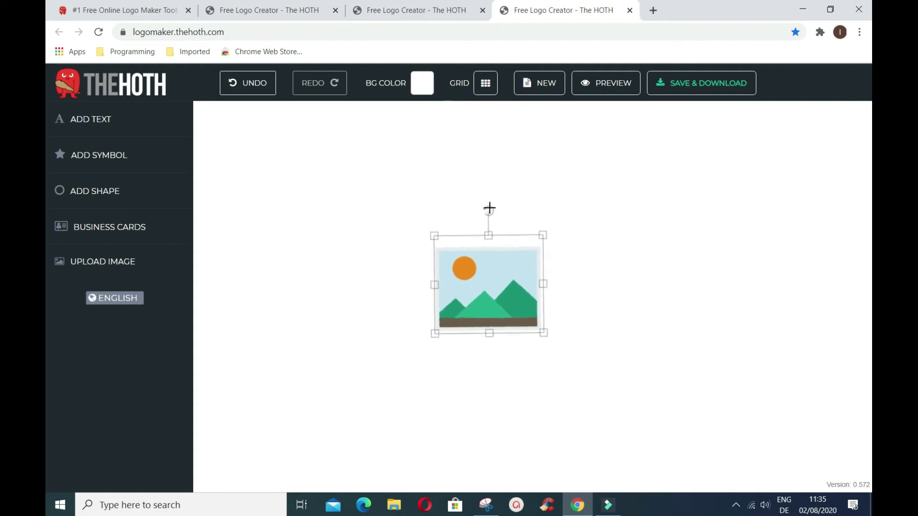
Step: Reselect the landscape symbol and bring up its arrange and delete options
{"action": "left_click", "coordinate": [577, 374]}
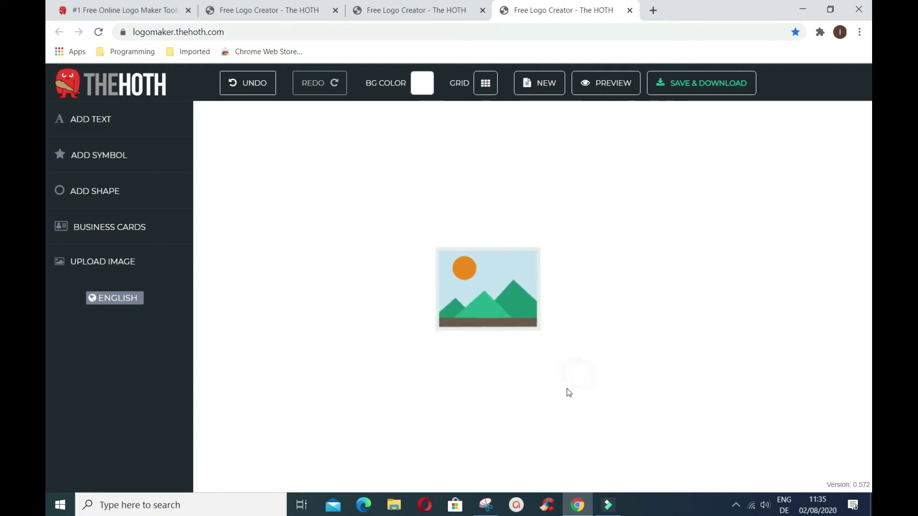
{"action": "left_click", "coordinate": [494, 294]}
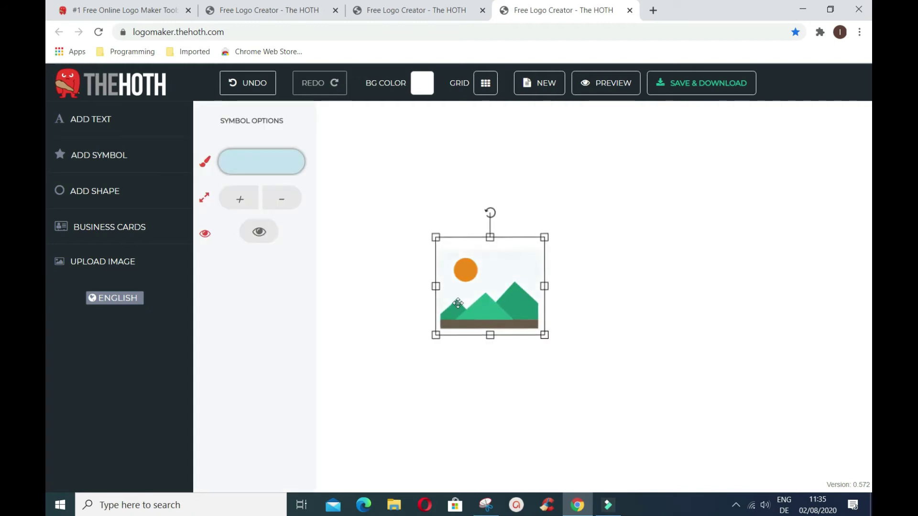
{"action": "right_click", "coordinate": [468, 310]}
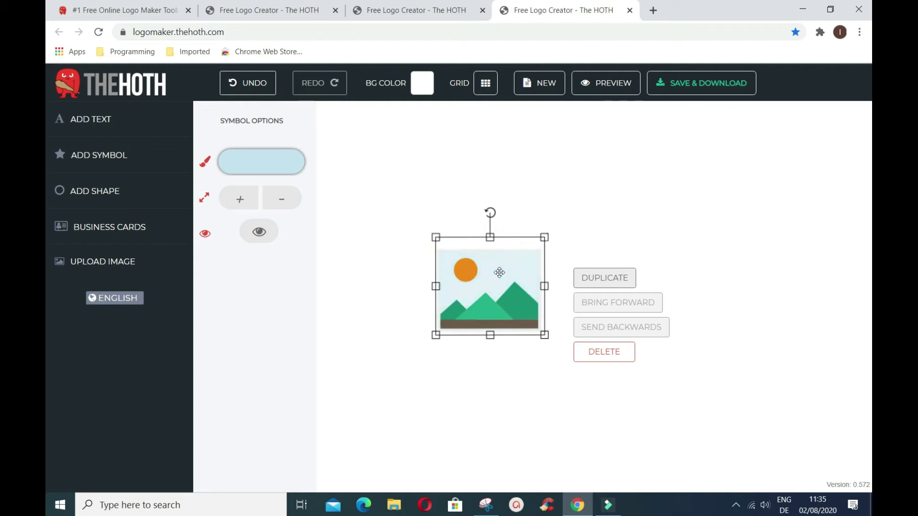
Step: Recolour the landscape's middle mountain to yellow-green #8bb025, then deselect the symbol
{"action": "left_click", "coordinate": [490, 311]}
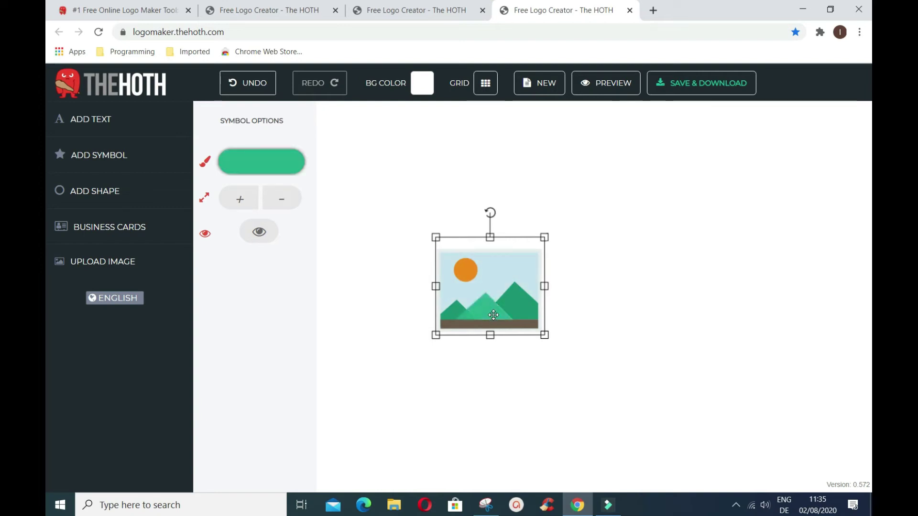
{"action": "left_click", "coordinate": [257, 169]}
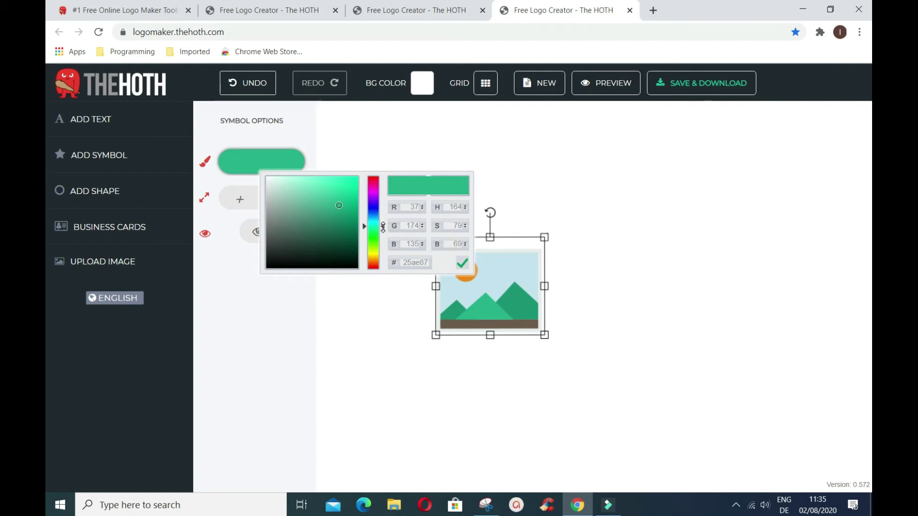
{"action": "left_click", "coordinate": [373, 249]}
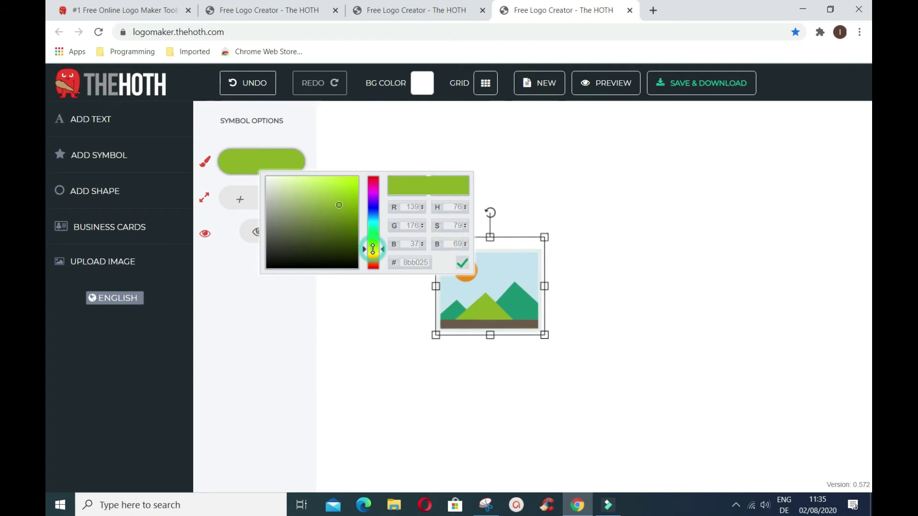
{"action": "left_click", "coordinate": [462, 266]}
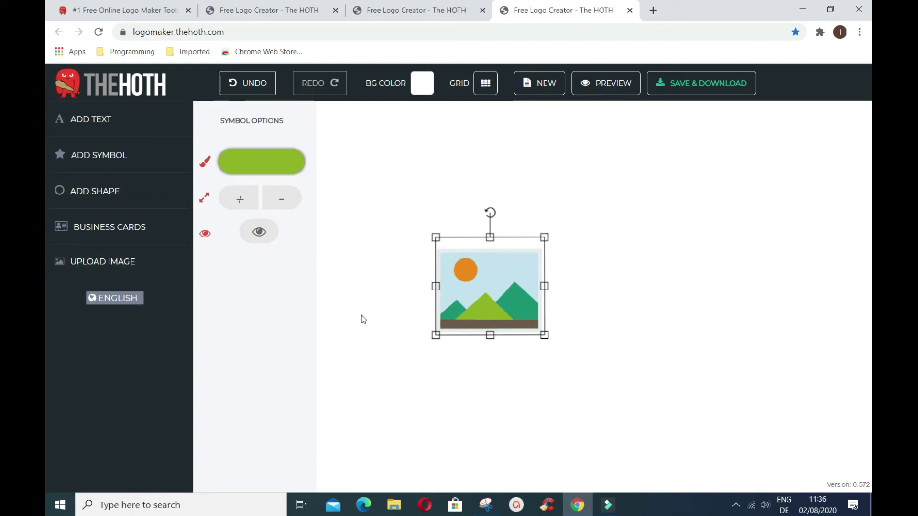
{"action": "left_click", "coordinate": [578, 303]}
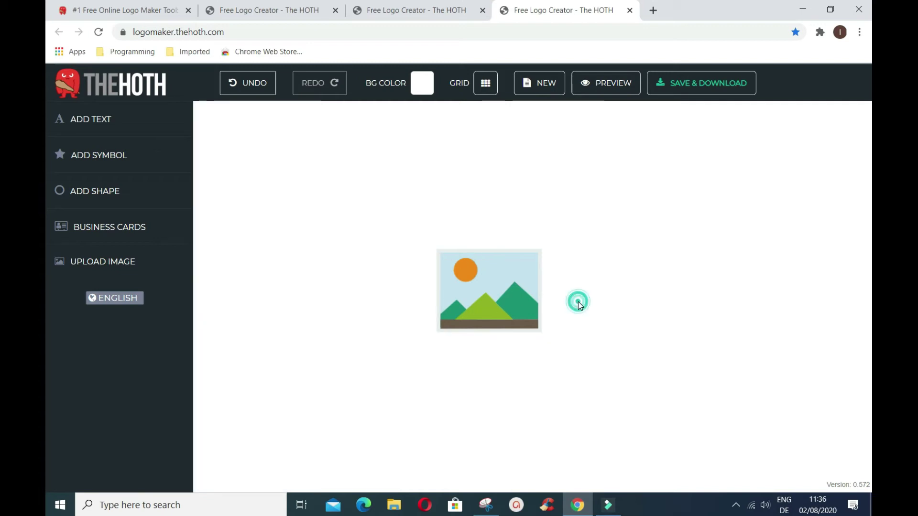
Step: Add a new ENTER A TEXT element and move it above the landscape picture
{"action": "left_click", "coordinate": [478, 292]}
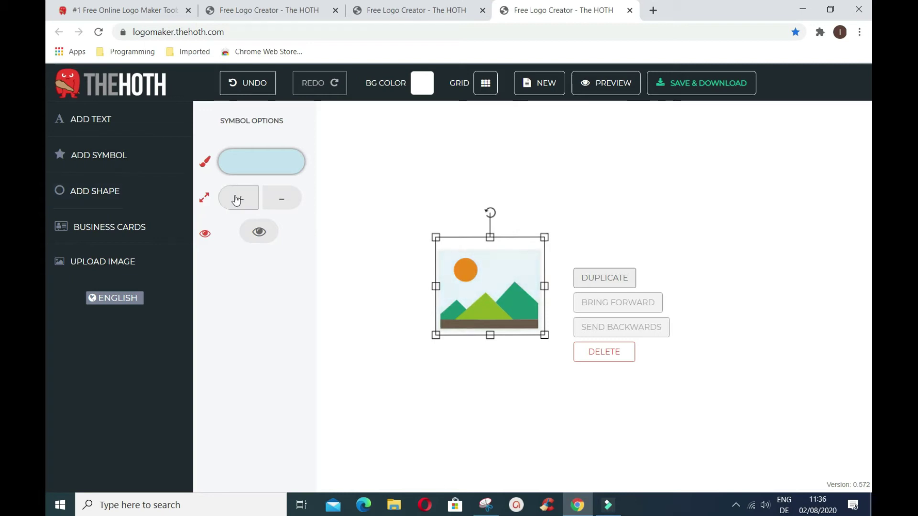
{"action": "left_click", "coordinate": [92, 123]}
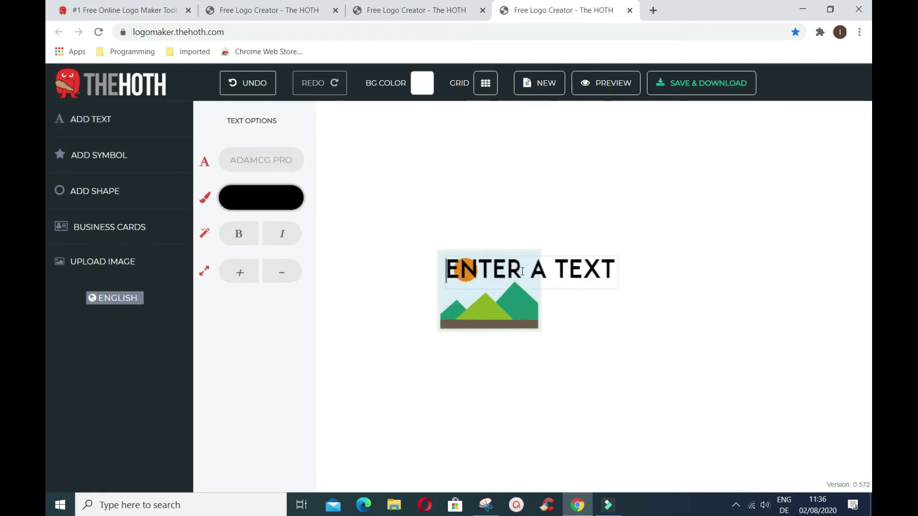
{"action": "left_click", "coordinate": [623, 312]}
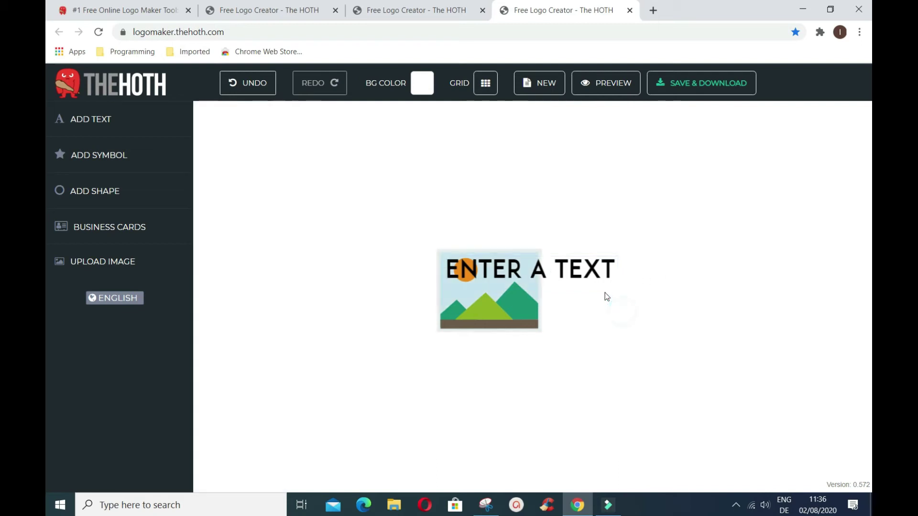
{"action": "left_click", "coordinate": [602, 275]}
{"action": "left_click_drag", "start_coordinate": [581, 260], "coordinate": [563, 234]}
{"action": "left_click", "coordinate": [564, 234]}
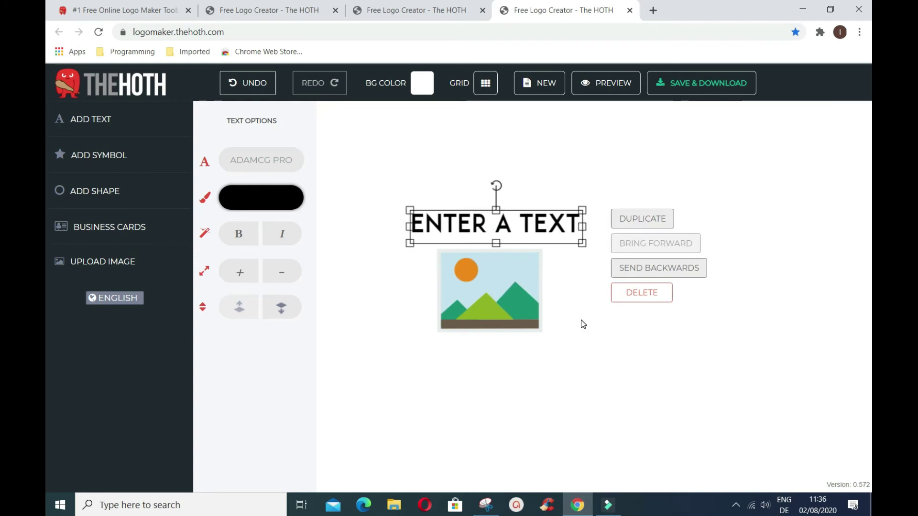
Step: Enter edit mode on the placeholder text with the cursor before its final T
{"action": "left_click", "coordinate": [512, 223]}
{"action": "double_click", "coordinate": [502, 225]}
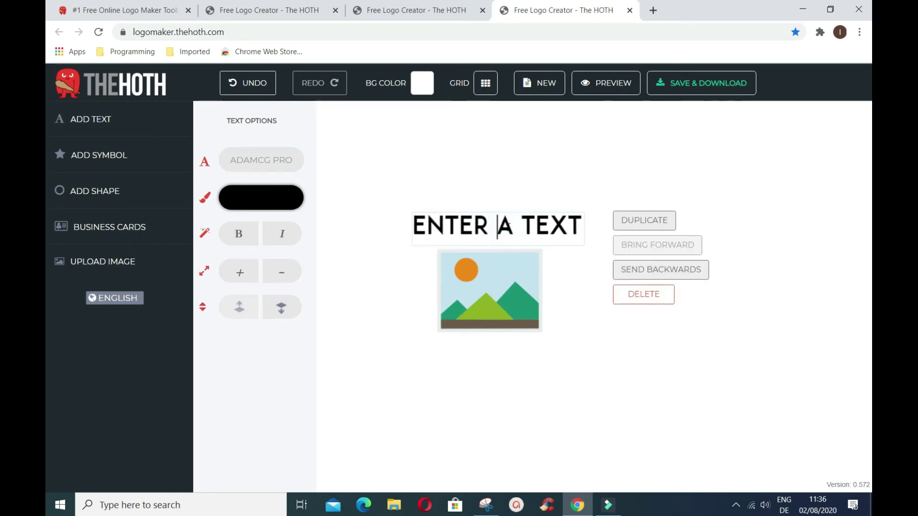
{"action": "left_click", "coordinate": [577, 225]}
{"action": "left_click", "coordinate": [577, 225]}
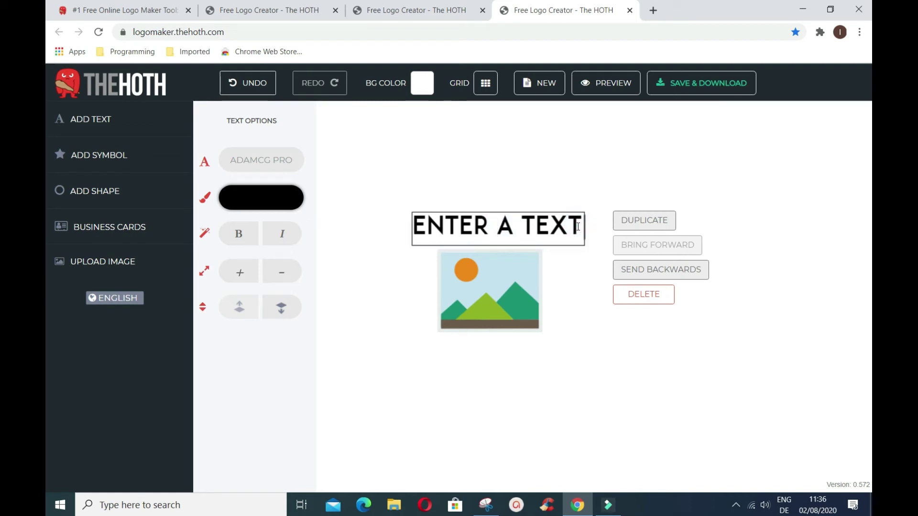
{"action": "left_click", "coordinate": [576, 226]}
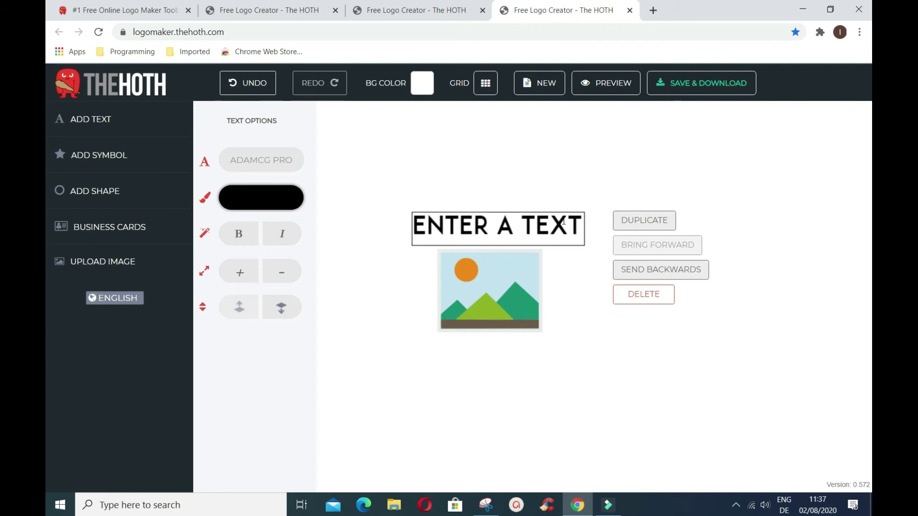
Step: Replace the placeholder letters with the title SUNSET MOTEL
{"action": "key", "text": "BackSpace"}
{"action": "key", "text": "BackSpace"}
{"action": "key", "text": "BackSpace"}
{"action": "key", "text": "BackSpace"}
{"action": "key", "text": "BackSpace"}
{"action": "key", "text": "BackSpace"}
{"action": "key", "text": "BackSpace"}
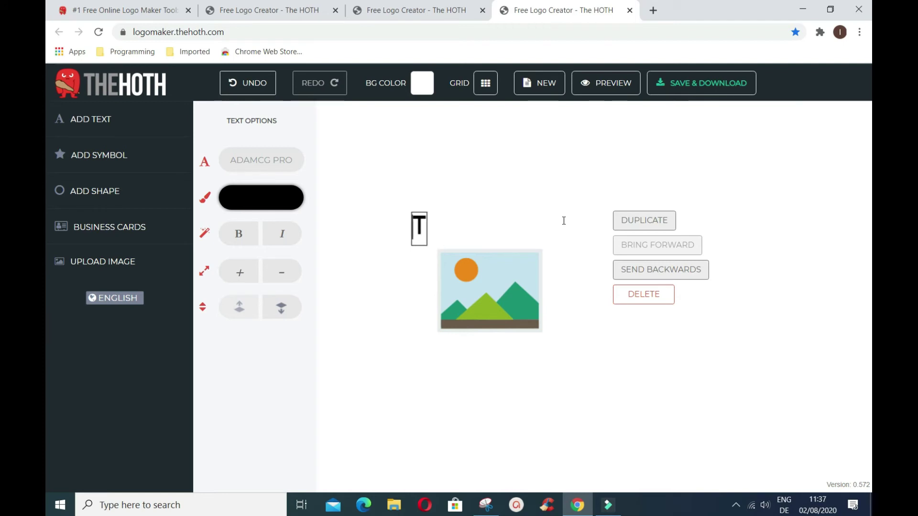
{"action": "key", "text": "Delete"}
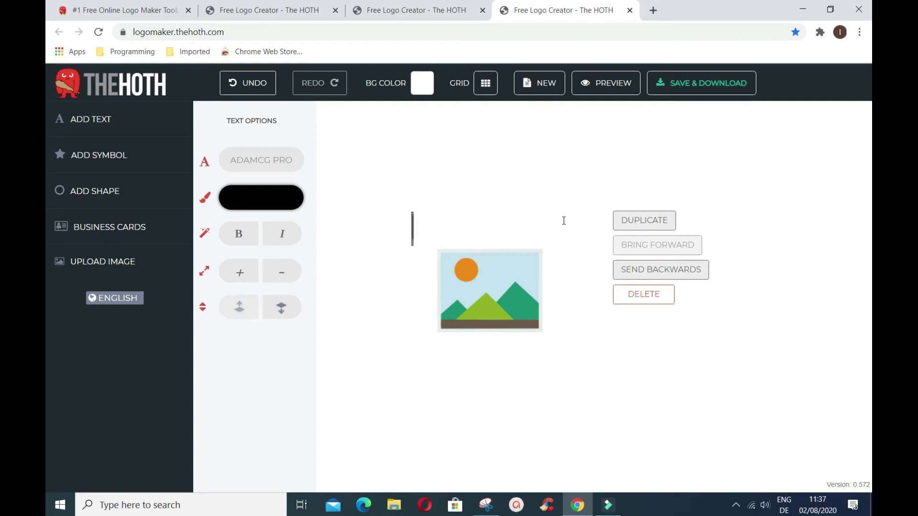
{"action": "type", "text": "SUNSE"}
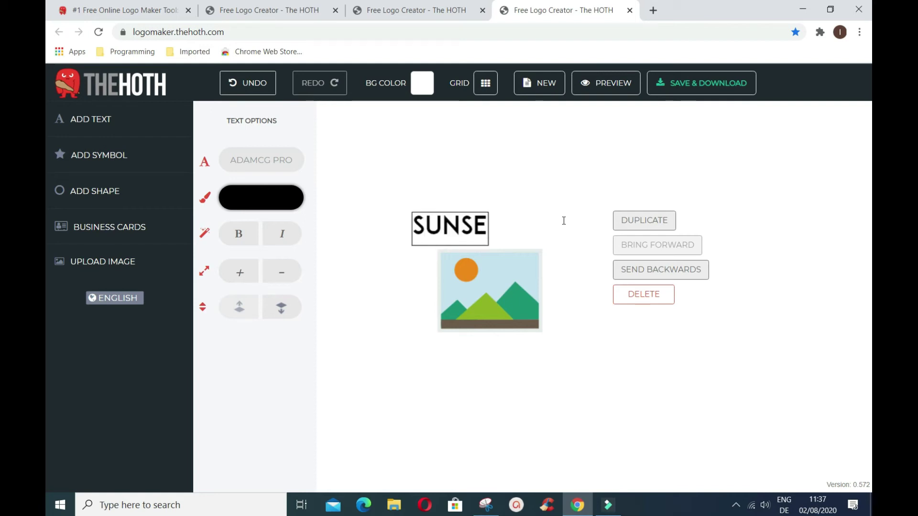
{"action": "type", "text": "T"}
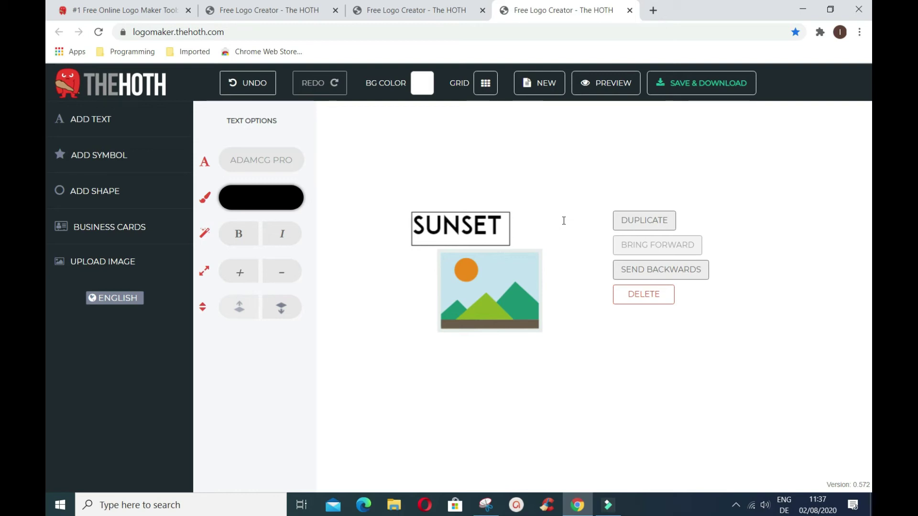
{"action": "type", "text": " MOTE"}
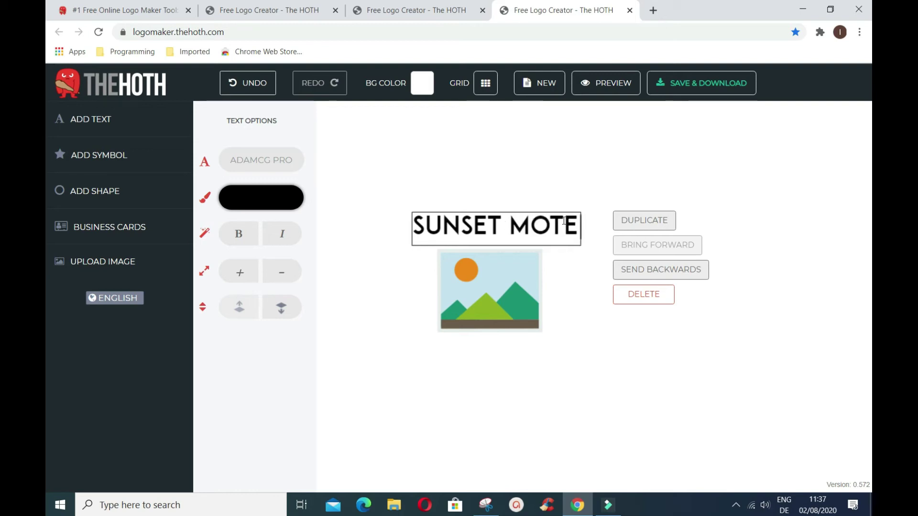
{"action": "type", "text": "L"}
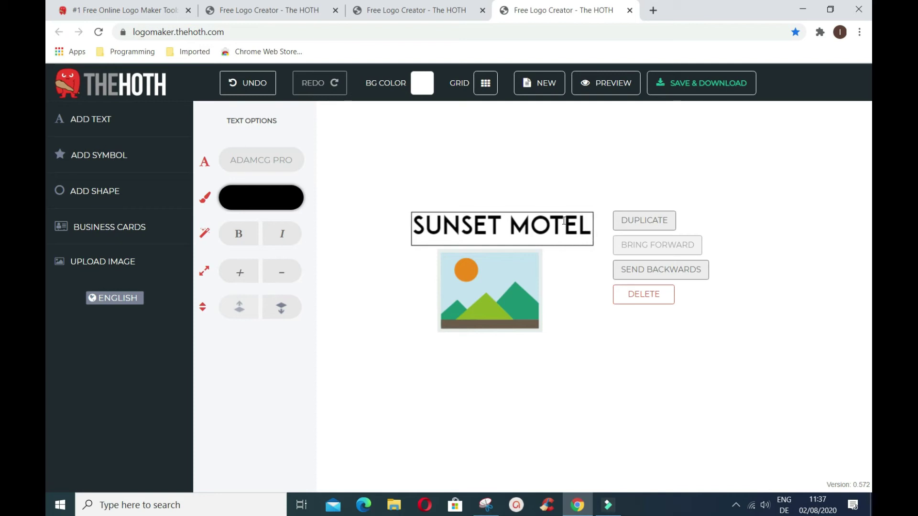
{"action": "left_click", "coordinate": [513, 219]}
Step: Shrink the SUNSET MOTEL text several steps using the Text Options scale buttons
{"action": "left_click", "coordinate": [244, 278]}
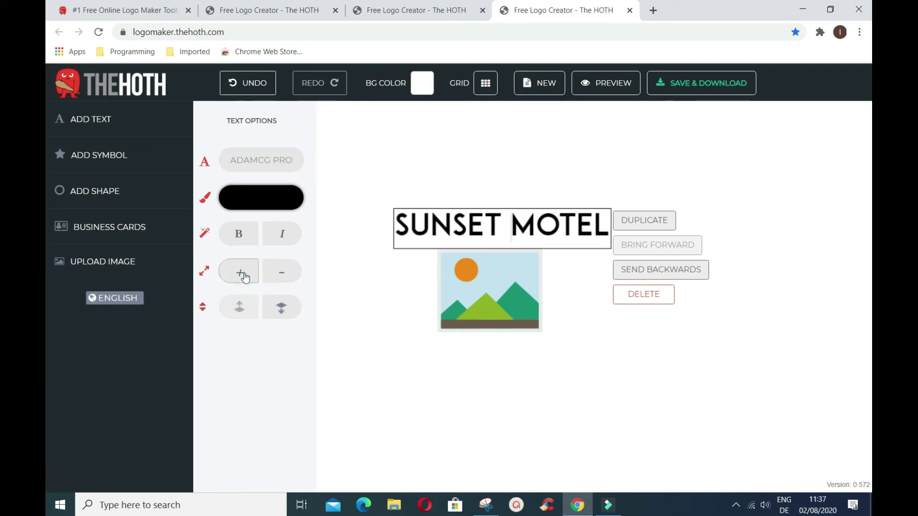
{"action": "left_click", "coordinate": [280, 278]}
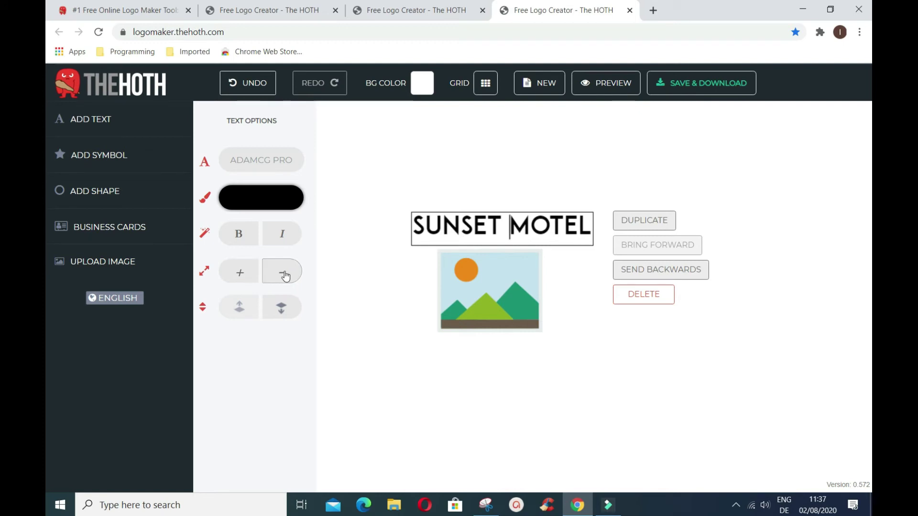
{"action": "left_click", "coordinate": [282, 271]}
{"action": "left_click", "coordinate": [283, 272]}
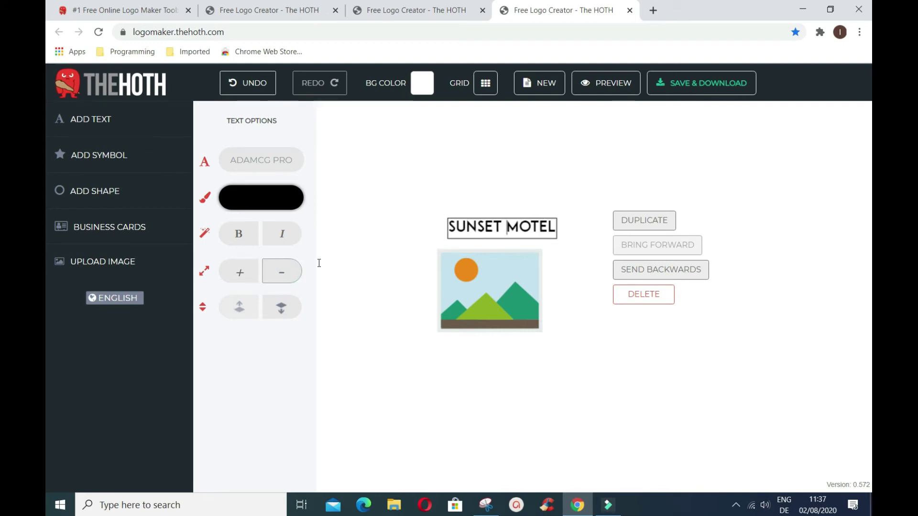
{"action": "left_click", "coordinate": [282, 276]}
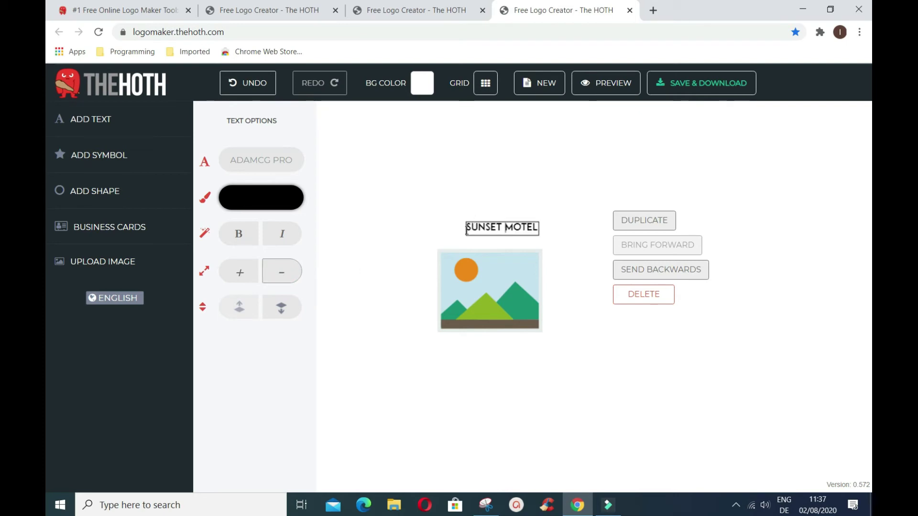
Step: Preview fonts like Insula, Interlude, Kankin and Konfuciuz, then apply Kronika to the title
{"action": "left_click", "coordinate": [275, 161]}
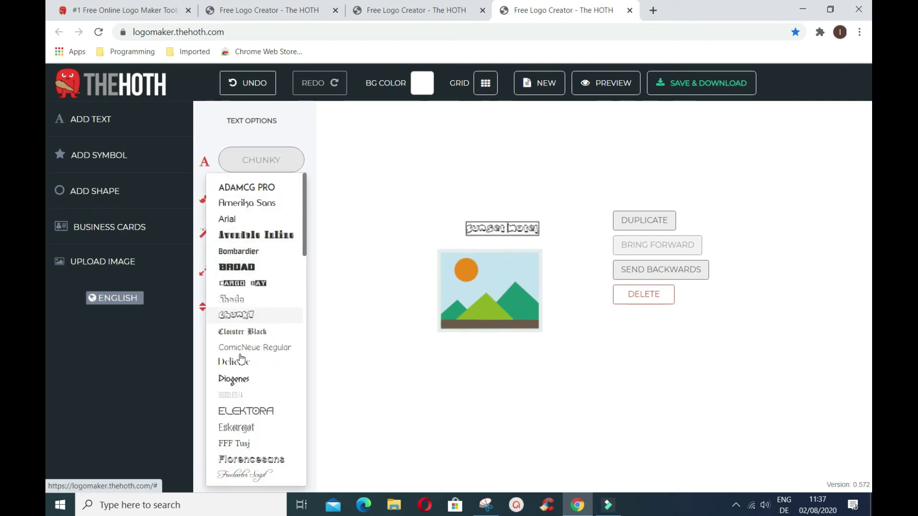
{"action": "left_click", "coordinate": [246, 285]}
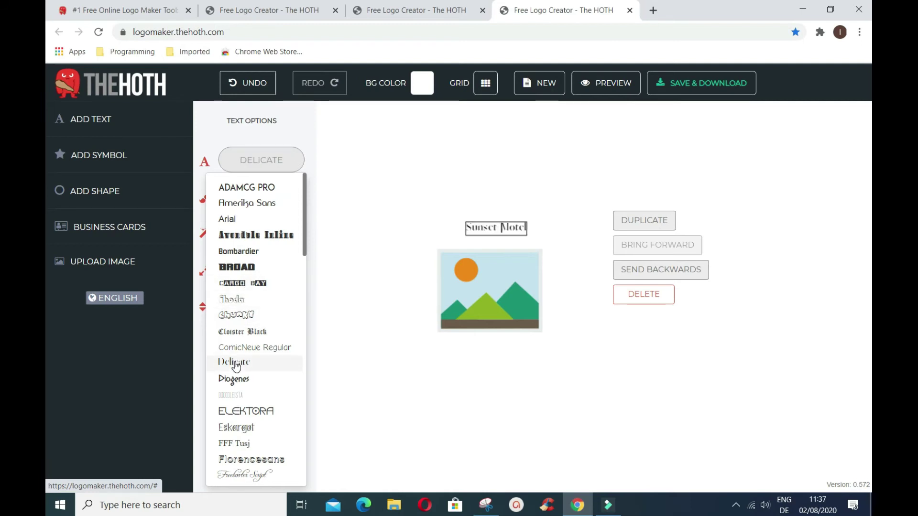
{"action": "scroll", "coordinate": [293, 265], "scroll_direction": "down", "scroll_amount": 5}
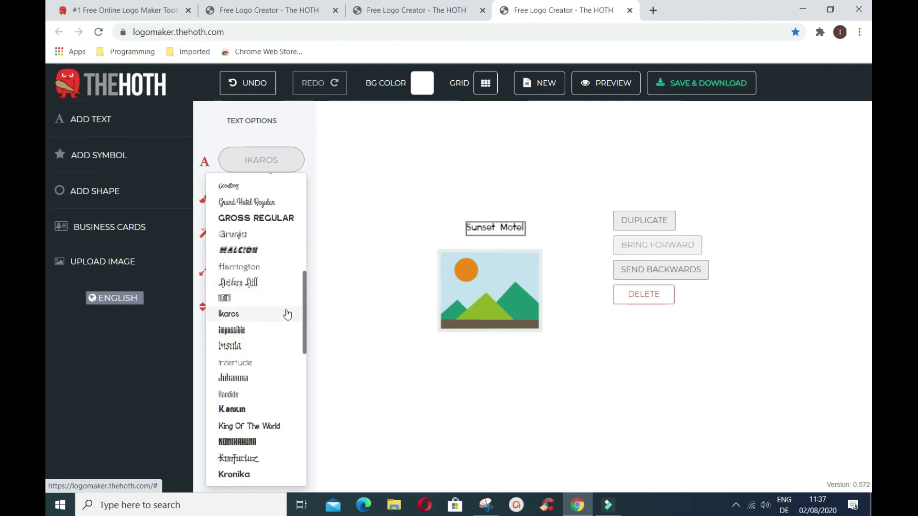
{"action": "left_click", "coordinate": [275, 343]}
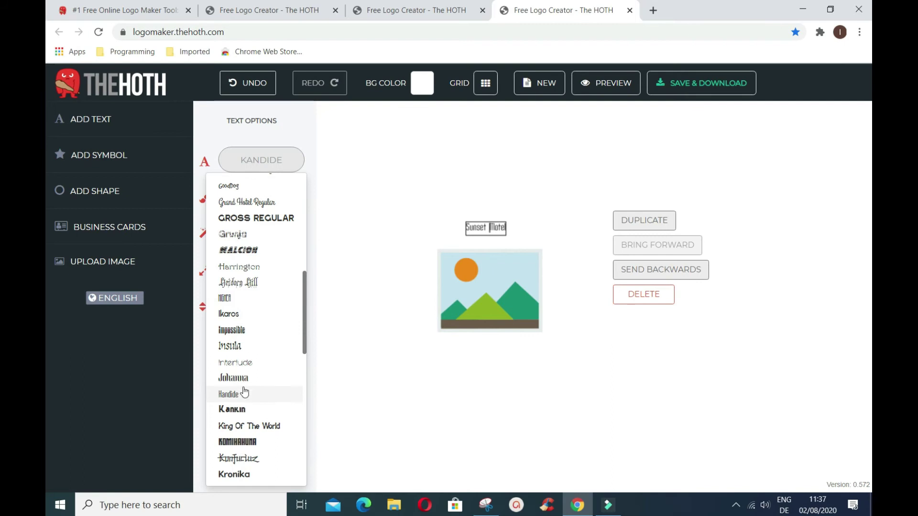
{"action": "left_click", "coordinate": [242, 366]}
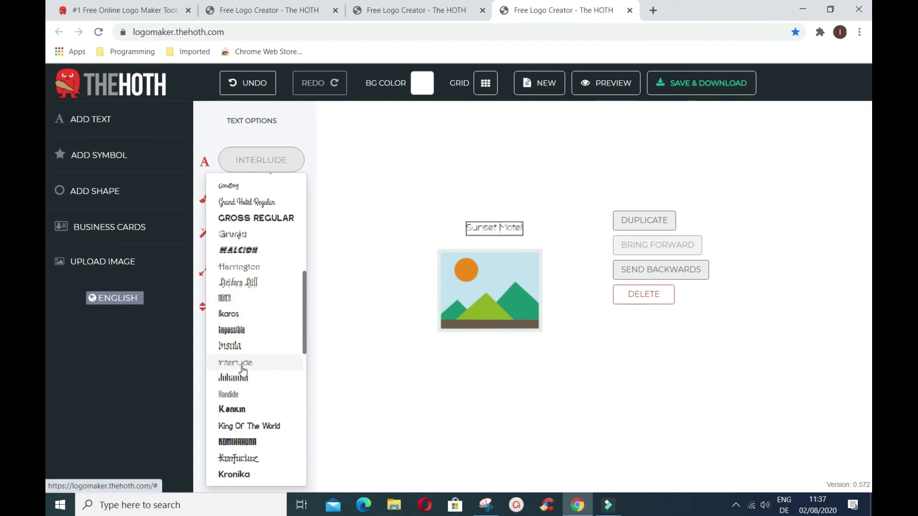
{"action": "left_click", "coordinate": [240, 414]}
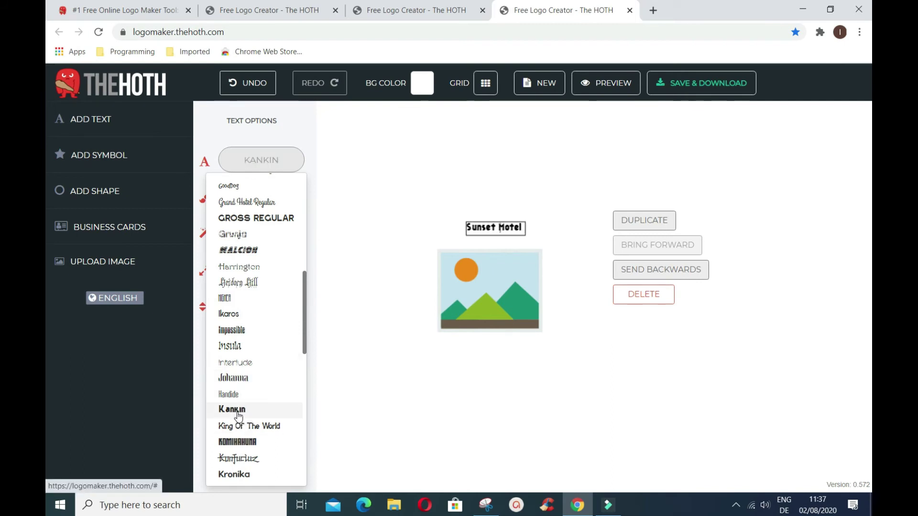
{"action": "left_click", "coordinate": [239, 427]}
{"action": "left_click", "coordinate": [239, 444]}
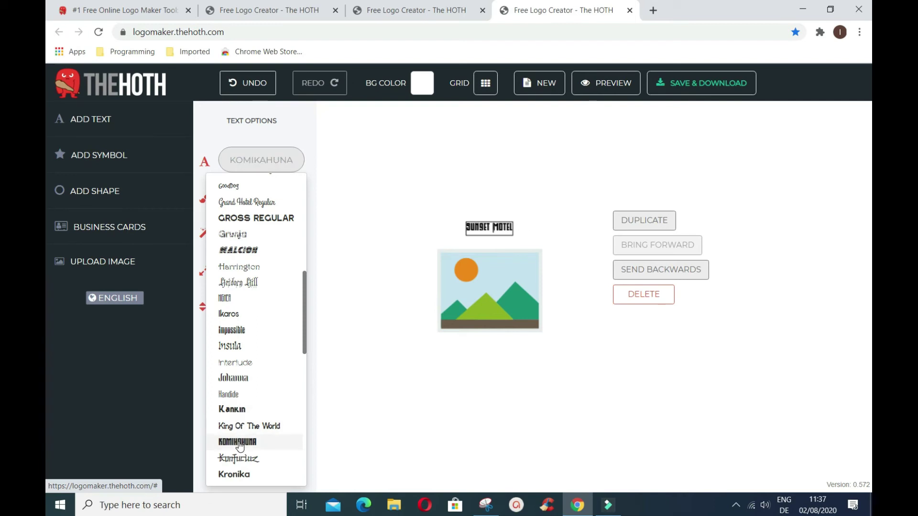
{"action": "left_click", "coordinate": [235, 464]}
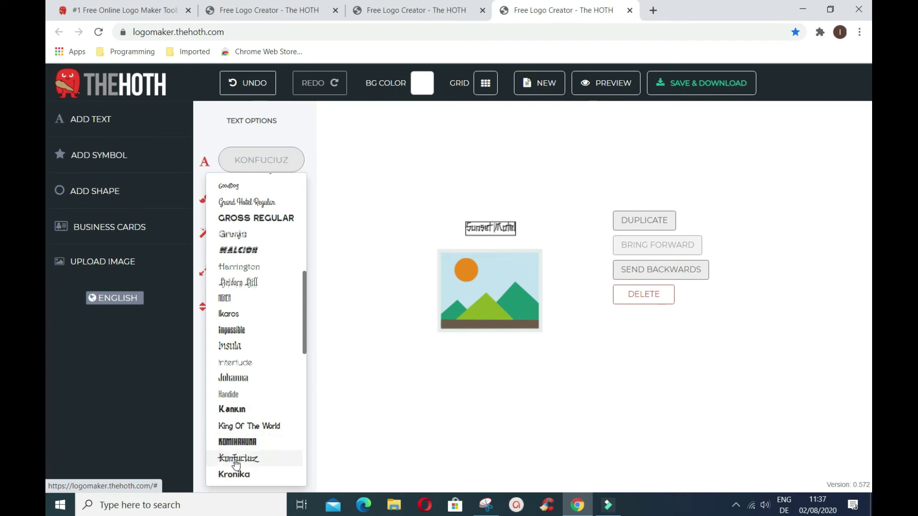
{"action": "left_click", "coordinate": [236, 473]}
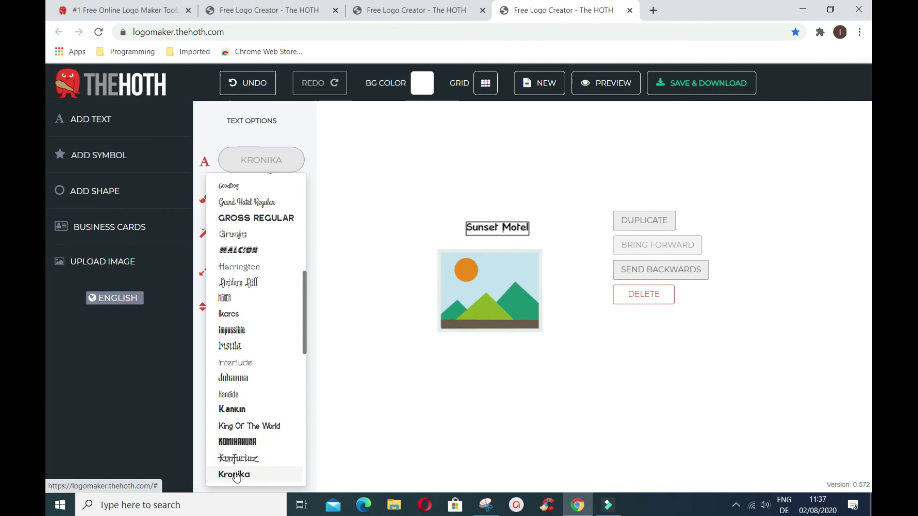
{"action": "left_click", "coordinate": [236, 474]}
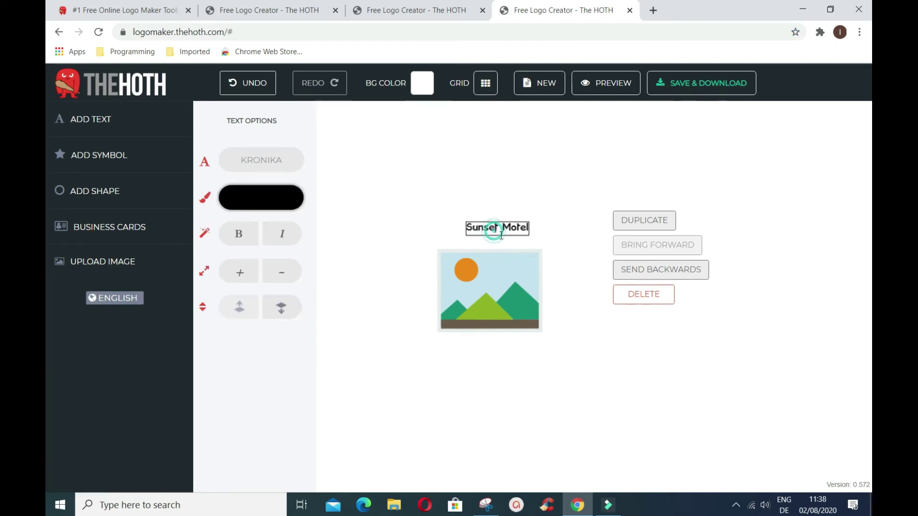
Step: Nudge the landscape picture and Sunset Motel title into centred alignment, then deselect
{"action": "left_click", "coordinate": [525, 230]}
{"action": "left_click", "coordinate": [513, 230]}
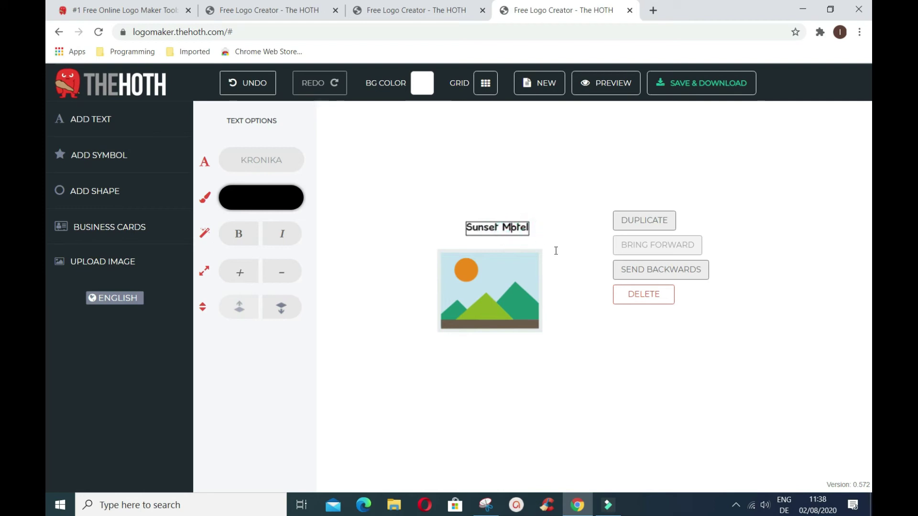
{"action": "mouse_move", "coordinate": [511, 252]}
{"action": "left_mouse_down"}
{"action": "mouse_move", "coordinate": [503, 232]}
{"action": "mouse_move", "coordinate": [500, 247]}
{"action": "left_mouse_up"}
{"action": "right_click", "coordinate": [515, 251]}
{"action": "right_click", "coordinate": [516, 229]}
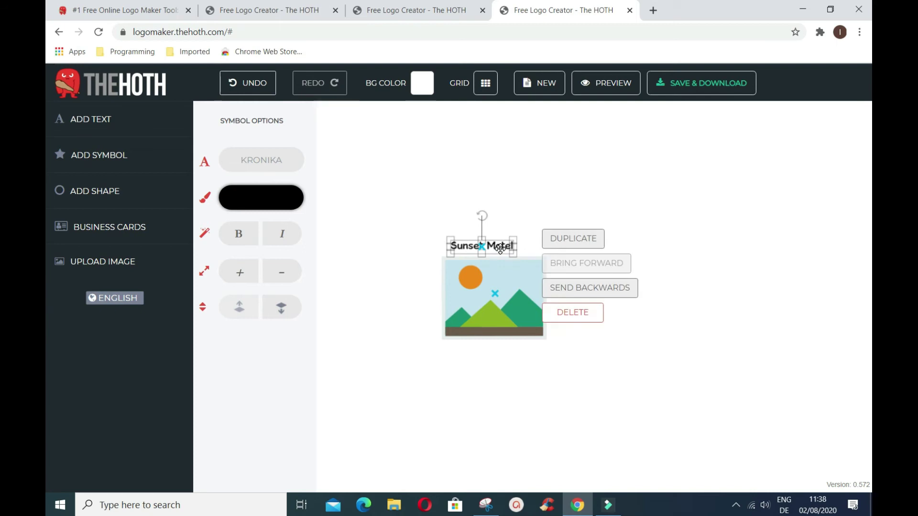
{"action": "left_click_drag", "start_coordinate": [500, 248], "coordinate": [506, 245]}
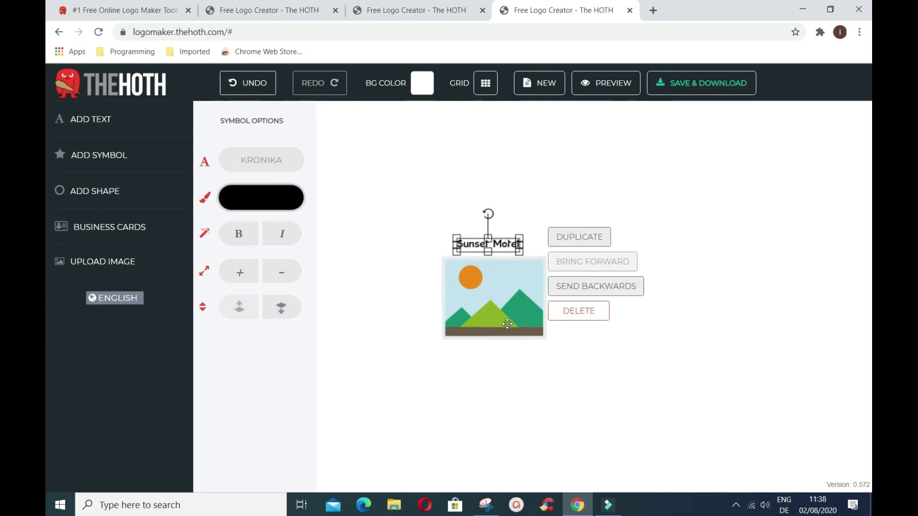
{"action": "left_click", "coordinate": [446, 409]}
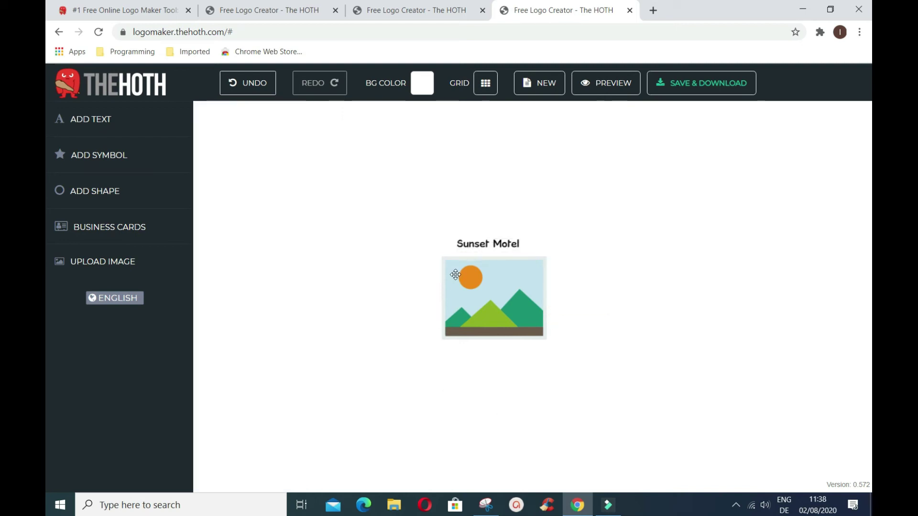
Step: Open the Sunset Motel title for editing and highlight all its text
{"action": "left_click", "coordinate": [473, 248]}
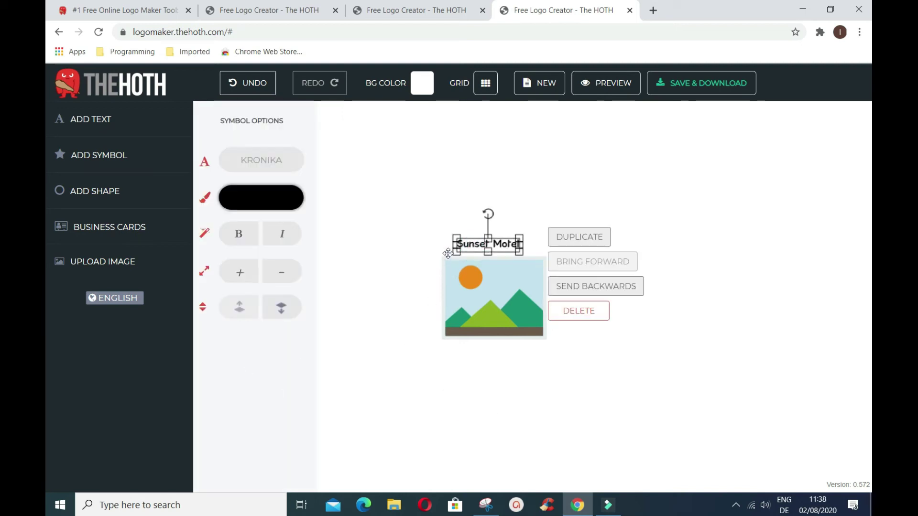
{"action": "double_click", "coordinate": [488, 244]}
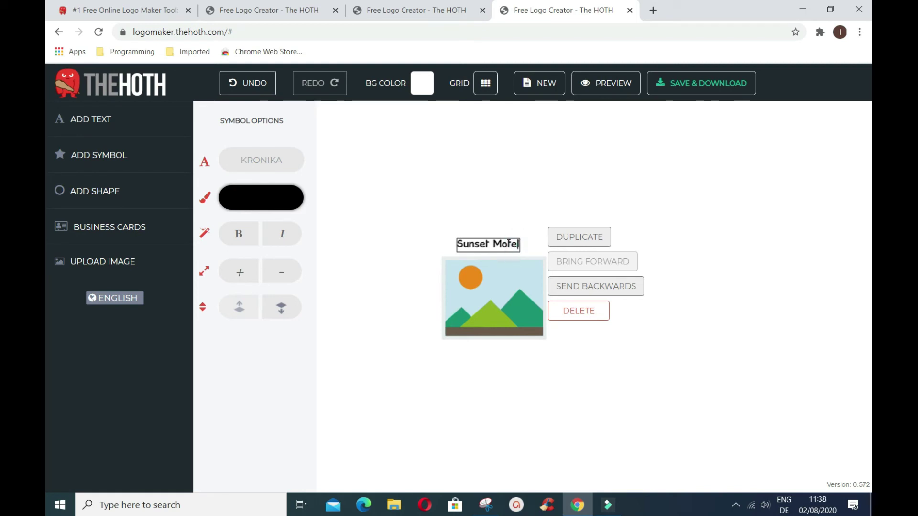
{"action": "left_click_drag", "start_coordinate": [517, 244], "coordinate": [456, 246]}
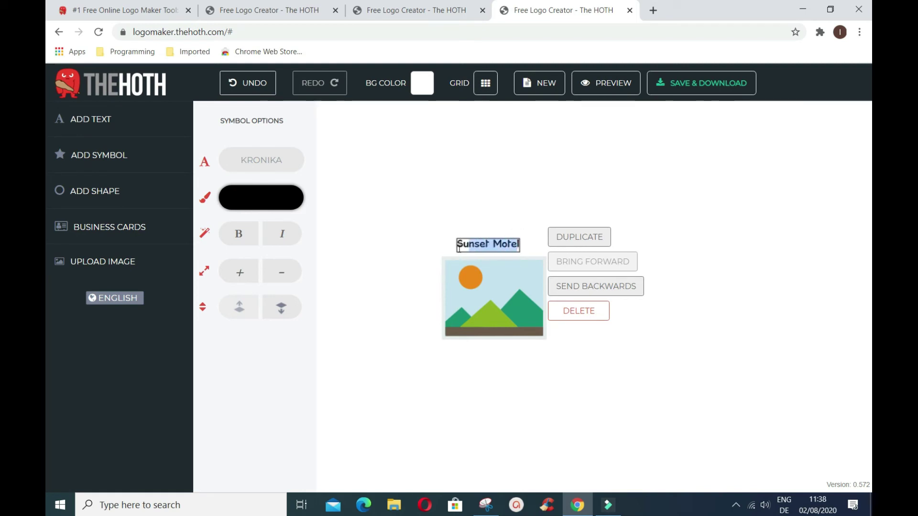
Step: Colour the Sunset Motel title dark green and deselect it
{"action": "left_click", "coordinate": [247, 199]}
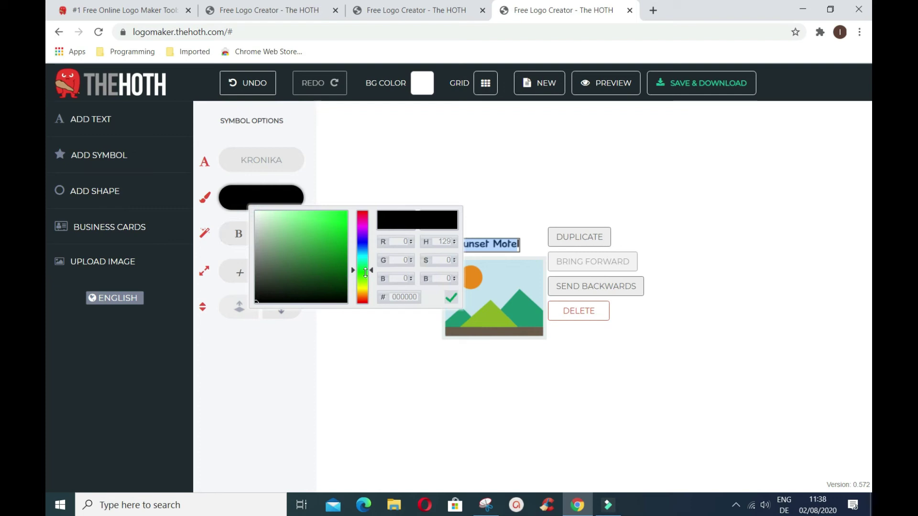
{"action": "left_click", "coordinate": [365, 273]}
{"action": "left_click", "coordinate": [317, 265]}
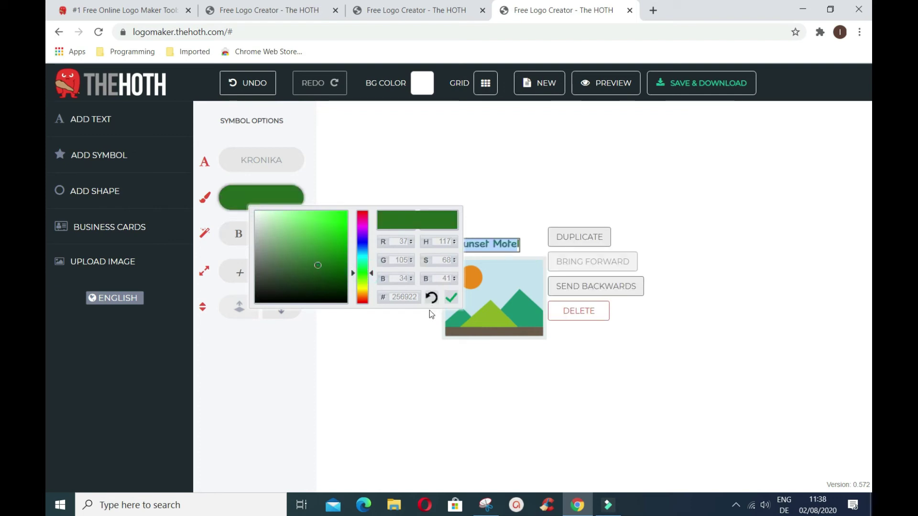
{"action": "left_click", "coordinate": [450, 297]}
{"action": "left_click", "coordinate": [449, 373]}
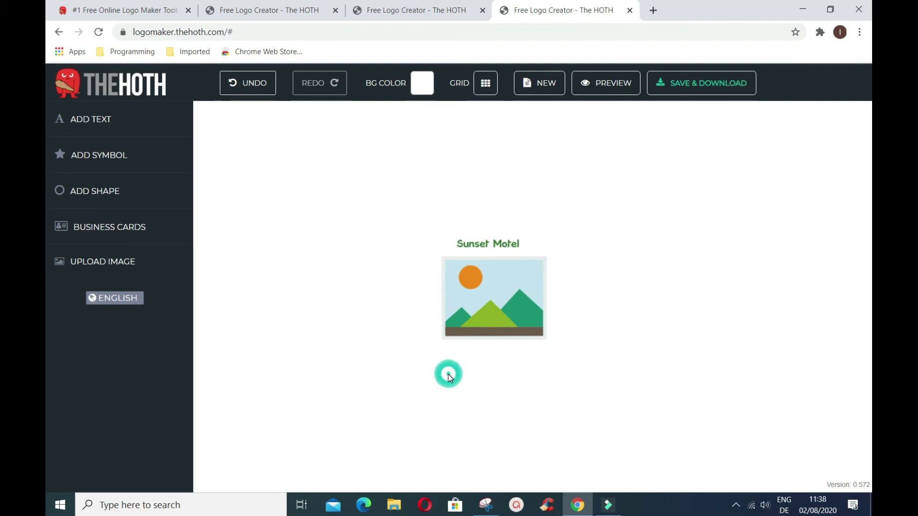
Step: Select the picture and title together, view arrangement options, then clear the selection
{"action": "left_click", "coordinate": [470, 254]}
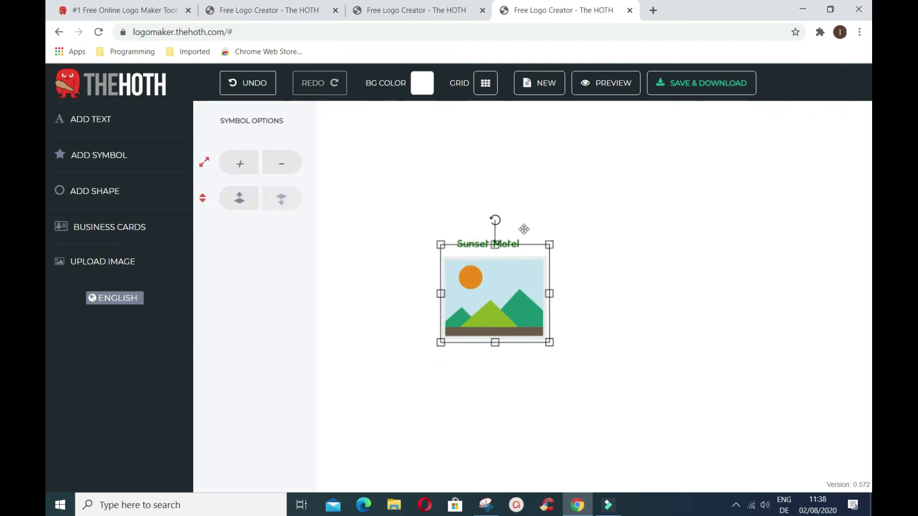
{"action": "right_click", "coordinate": [513, 247]}
{"action": "left_click", "coordinate": [332, 268]}
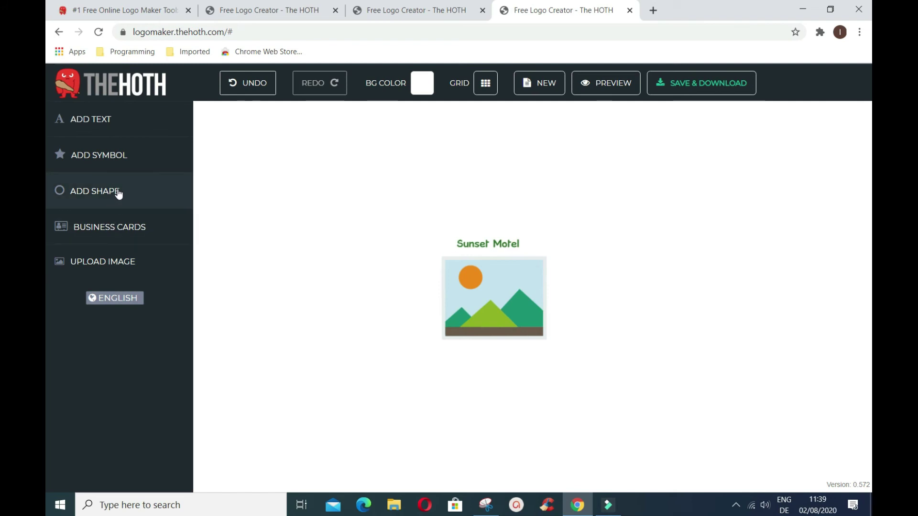
Step: Add a heart shape and move it down beside the Sunset Motel title
{"action": "left_click", "coordinate": [118, 194]}
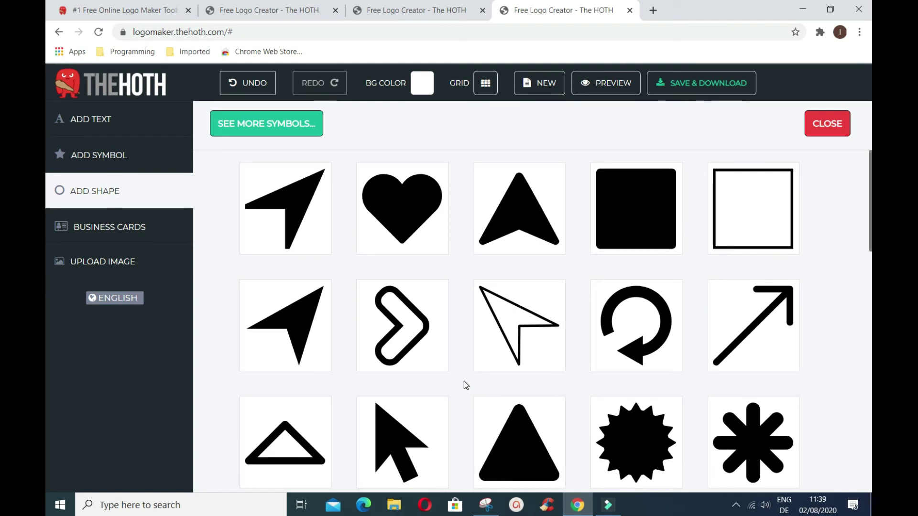
{"action": "scroll", "coordinate": [464, 385], "scroll_direction": "down", "scroll_amount": 2}
{"action": "scroll", "coordinate": [464, 385], "scroll_direction": "down", "scroll_amount": 2}
{"action": "scroll", "coordinate": [467, 395], "scroll_direction": "down", "scroll_amount": 4}
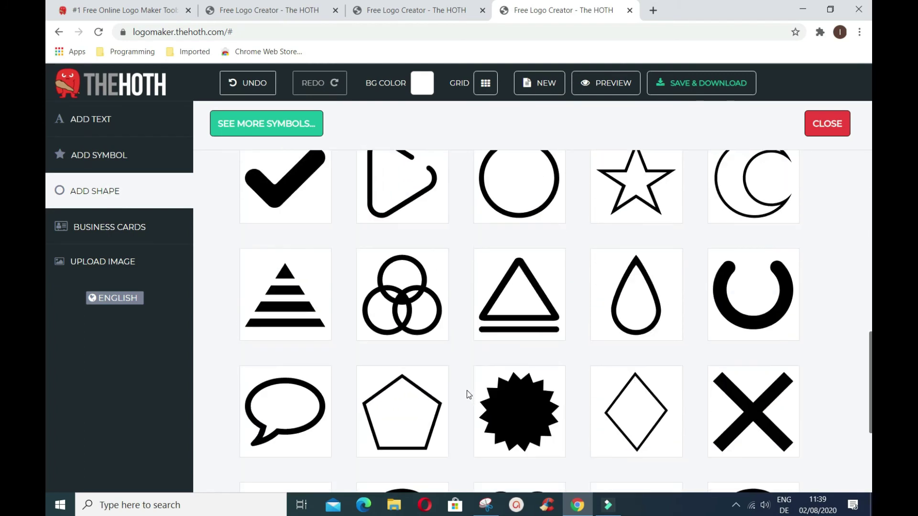
{"action": "scroll", "coordinate": [467, 394], "scroll_direction": "down", "scroll_amount": 3}
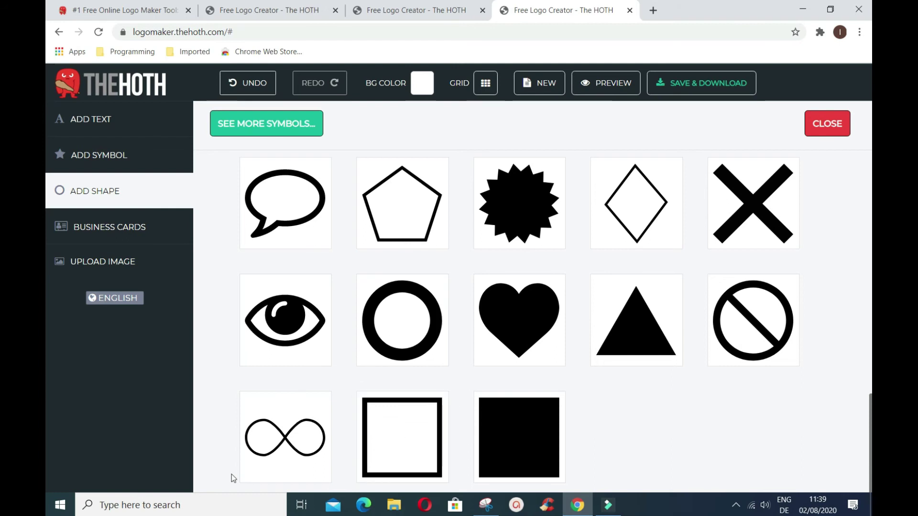
{"action": "scroll", "coordinate": [525, 386], "scroll_direction": "up", "scroll_amount": 3}
{"action": "scroll", "coordinate": [526, 386], "scroll_direction": "up", "scroll_amount": 2}
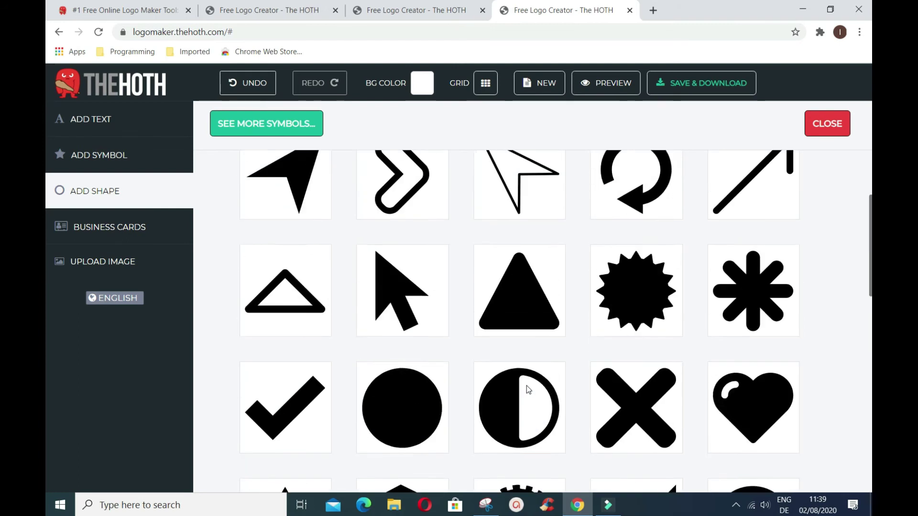
{"action": "scroll", "coordinate": [445, 339], "scroll_direction": "up", "scroll_amount": 2}
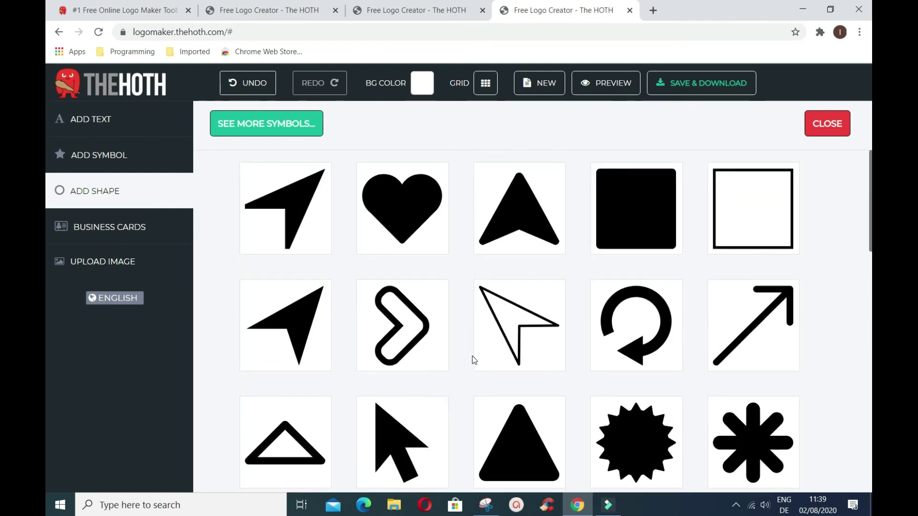
{"action": "left_click", "coordinate": [404, 230]}
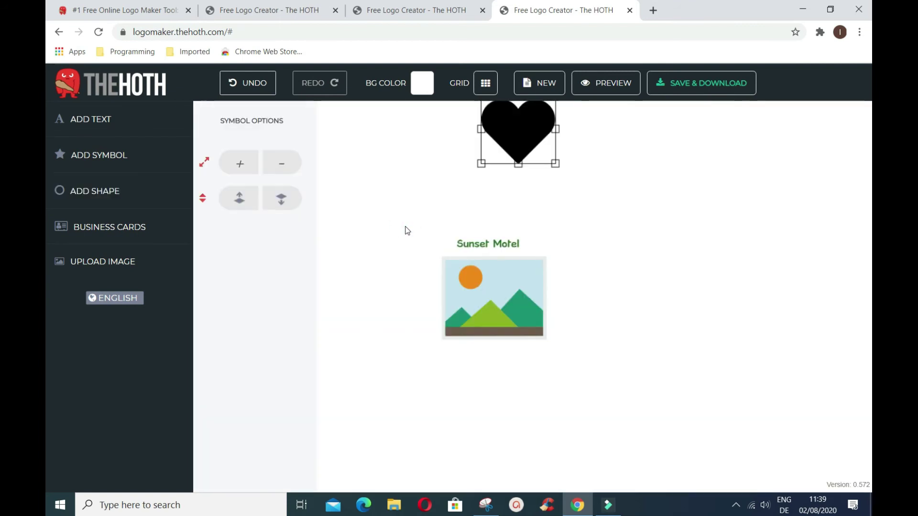
{"action": "left_click", "coordinate": [510, 140]}
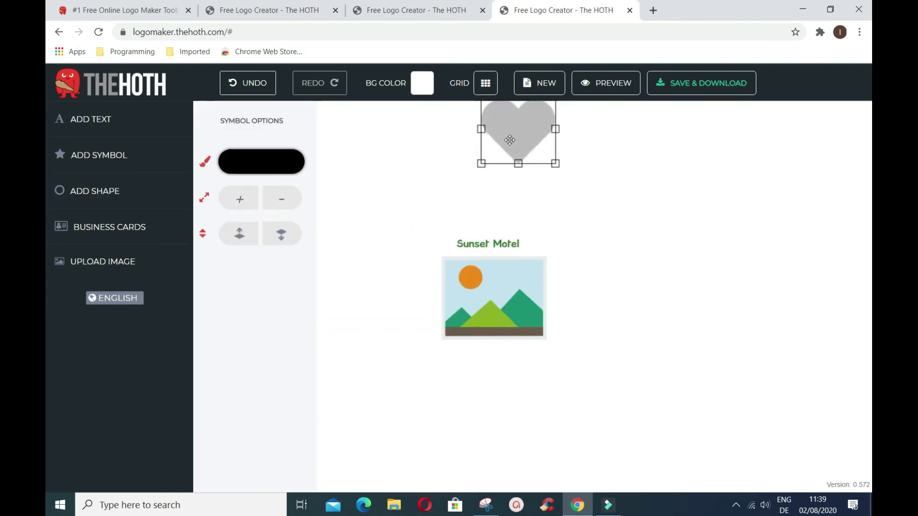
{"action": "left_click_drag", "start_coordinate": [509, 140], "coordinate": [358, 307]}
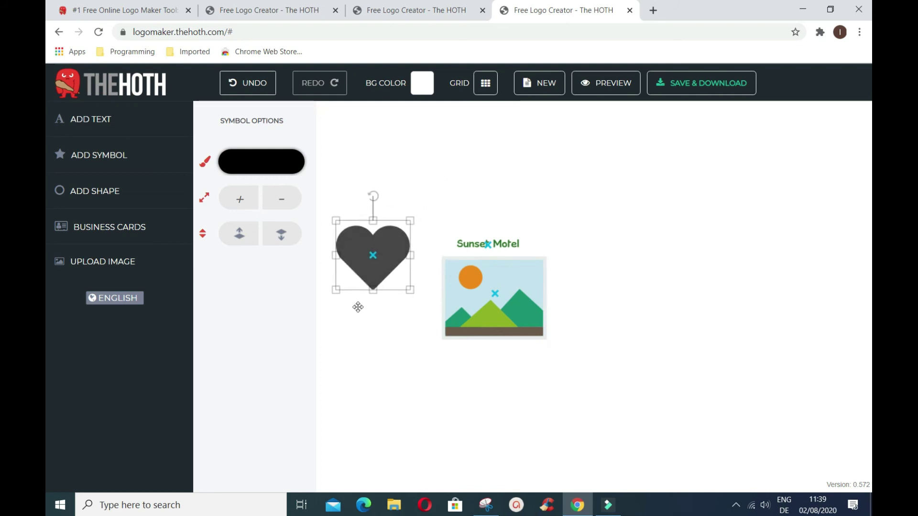
{"action": "left_click_drag", "start_coordinate": [401, 224], "coordinate": [408, 283]}
{"action": "right_click", "coordinate": [408, 283]}
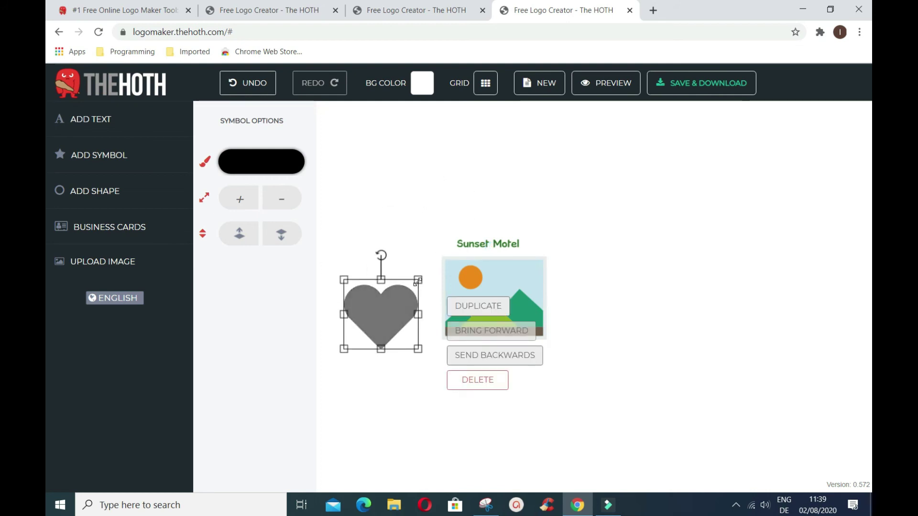
Step: Shrink the heart and place it just right of the title
{"action": "mouse_move", "coordinate": [418, 281]}
{"action": "left_mouse_down"}
{"action": "mouse_move", "coordinate": [362, 316]}
{"action": "mouse_move", "coordinate": [508, 247]}
{"action": "left_mouse_up"}
{"action": "left_click", "coordinate": [357, 335]}
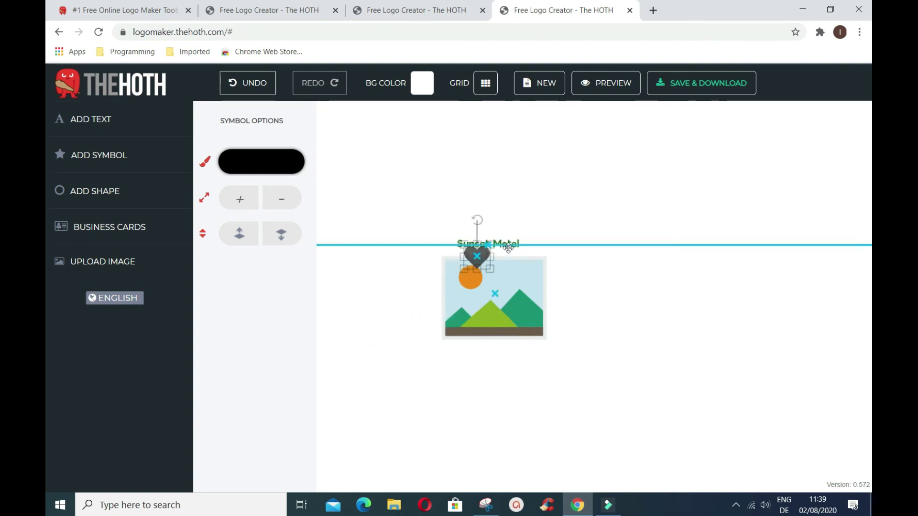
{"action": "left_click_drag", "start_coordinate": [508, 248], "coordinate": [538, 244]}
{"action": "left_click", "coordinate": [538, 245]}
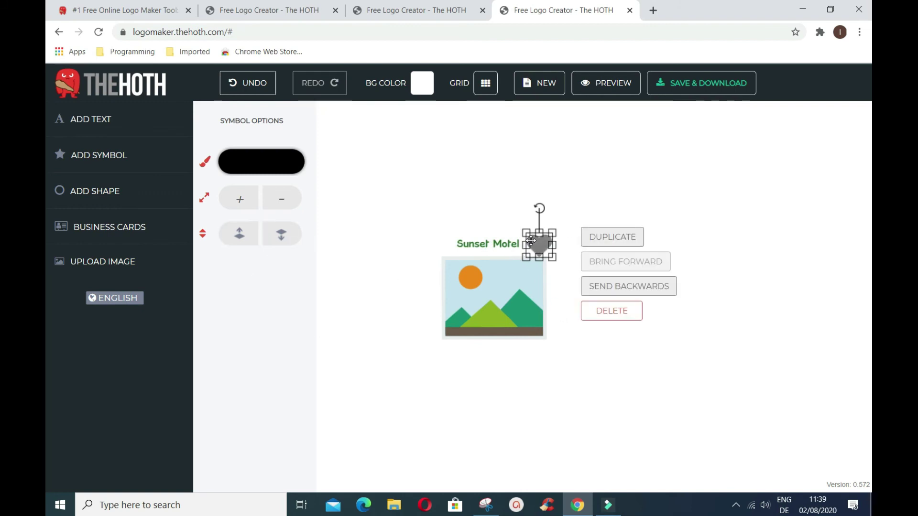
{"action": "left_click", "coordinate": [593, 417]}
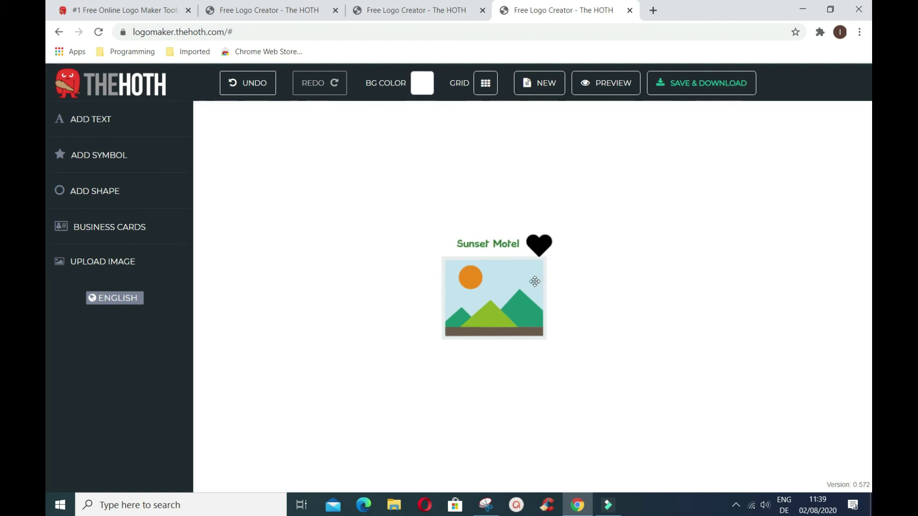
{"action": "left_click", "coordinate": [538, 244]}
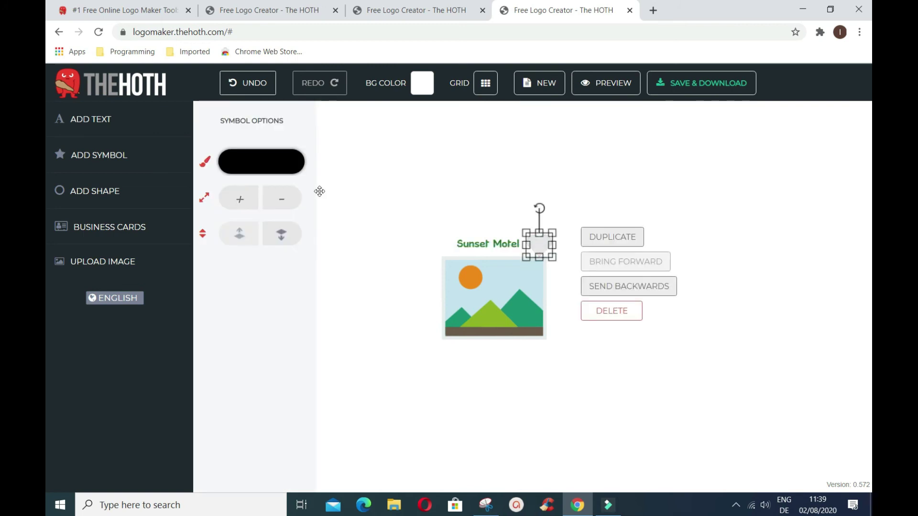
Step: Recolour the heart beside the Sunset Motel title bright red, then deselect it to view
{"action": "left_click", "coordinate": [250, 156]}
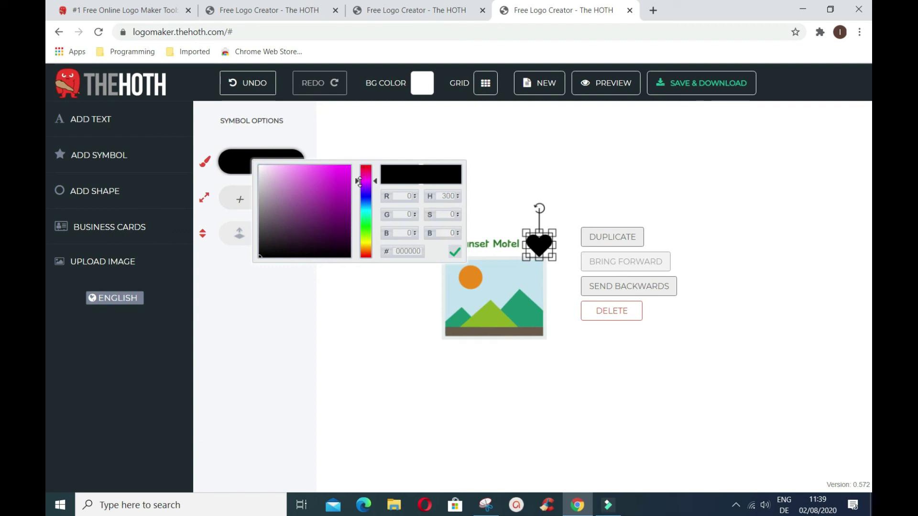
{"action": "left_click_drag", "start_coordinate": [359, 182], "coordinate": [358, 168]}
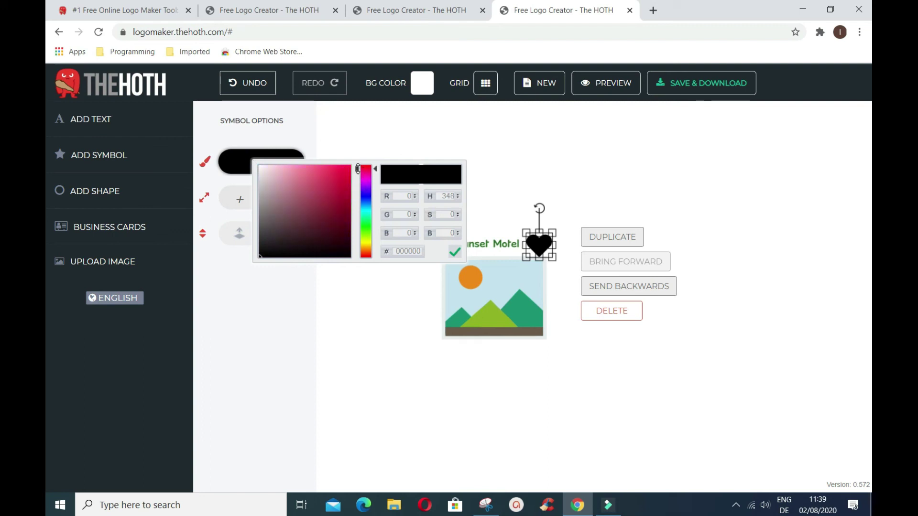
{"action": "left_click", "coordinate": [344, 177]}
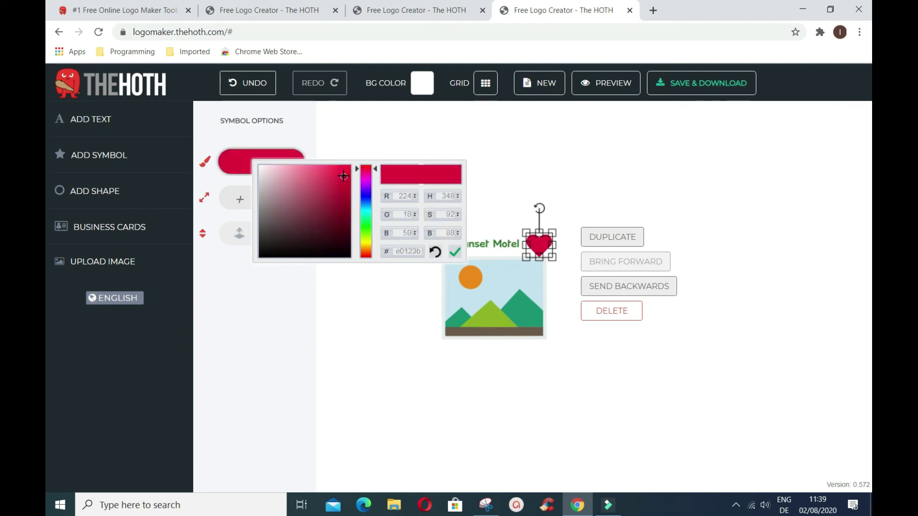
{"action": "left_click", "coordinate": [455, 251]}
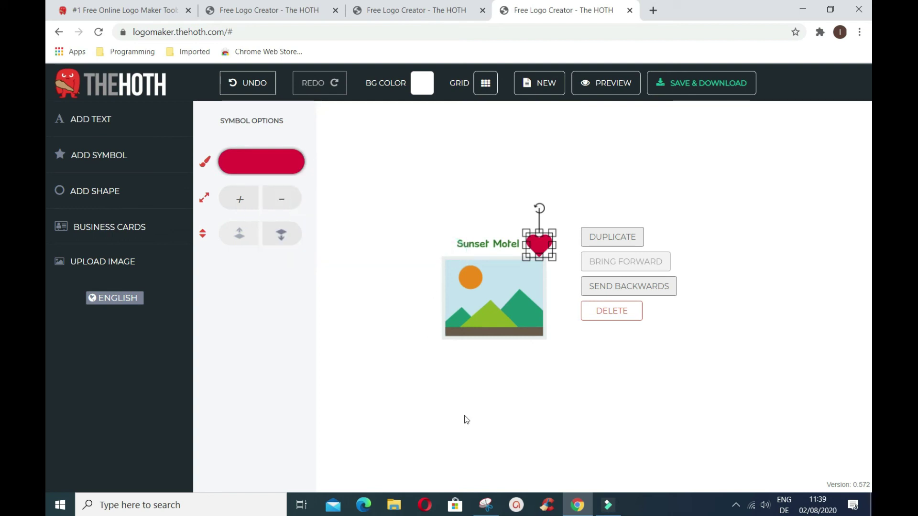
{"action": "left_click", "coordinate": [487, 425]}
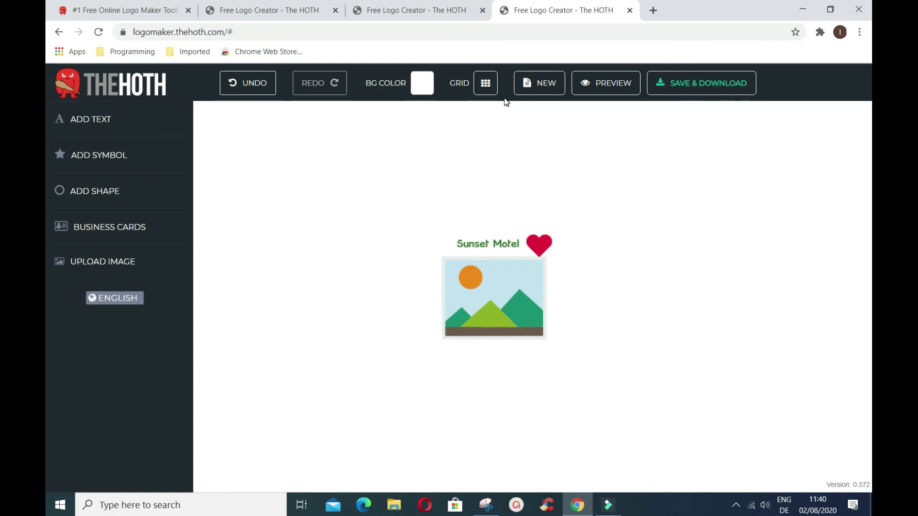
{"action": "left_click", "coordinate": [669, 93]}
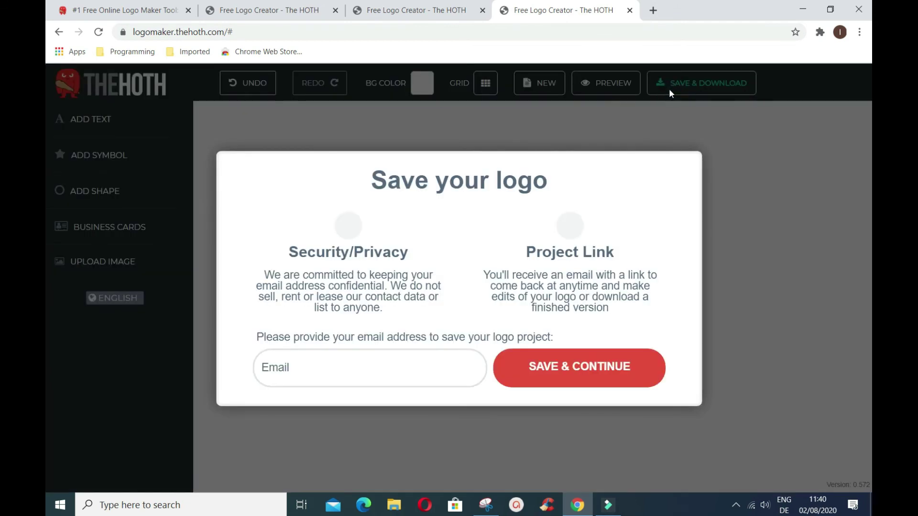